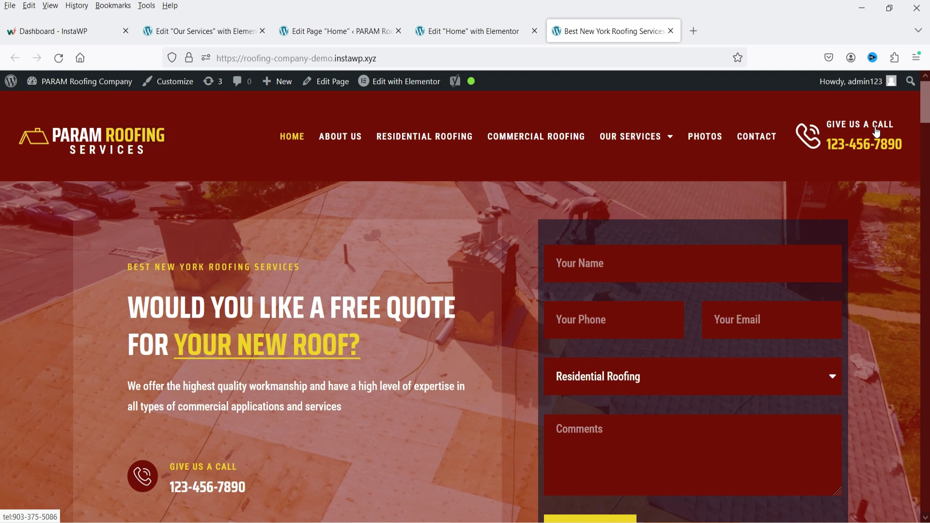
Look over the live home page from the header and Our Services submenu through the service cards to the Who We Are section.
mouse_move(630, 140)
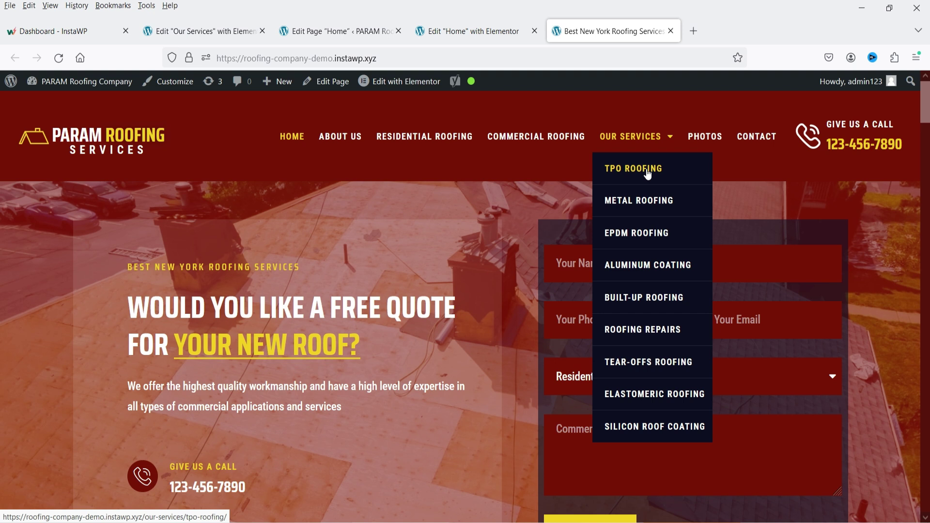
scroll(289, 234, "down", 3)
scroll(231, 222, "up", 1)
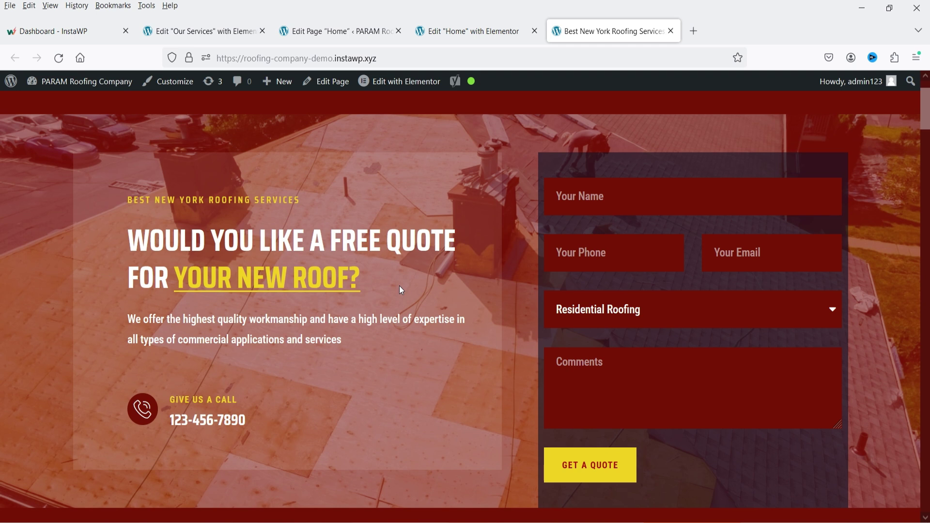
scroll(412, 245, "up", 2)
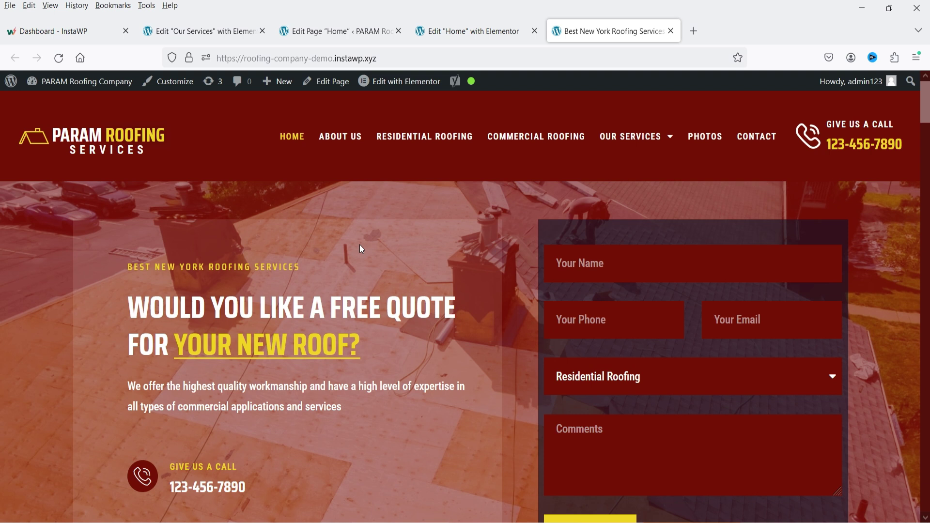
scroll(849, 196, "down", 15)
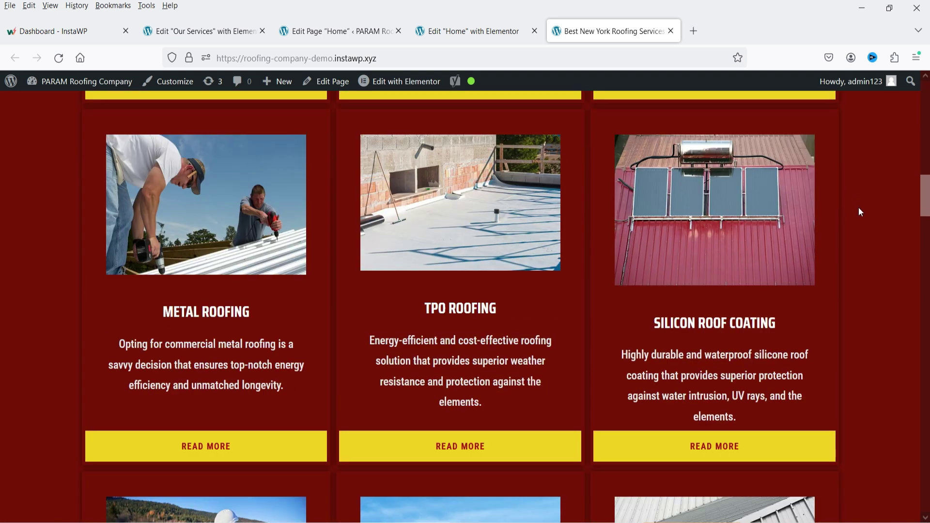
scroll(858, 207, "down", 12)
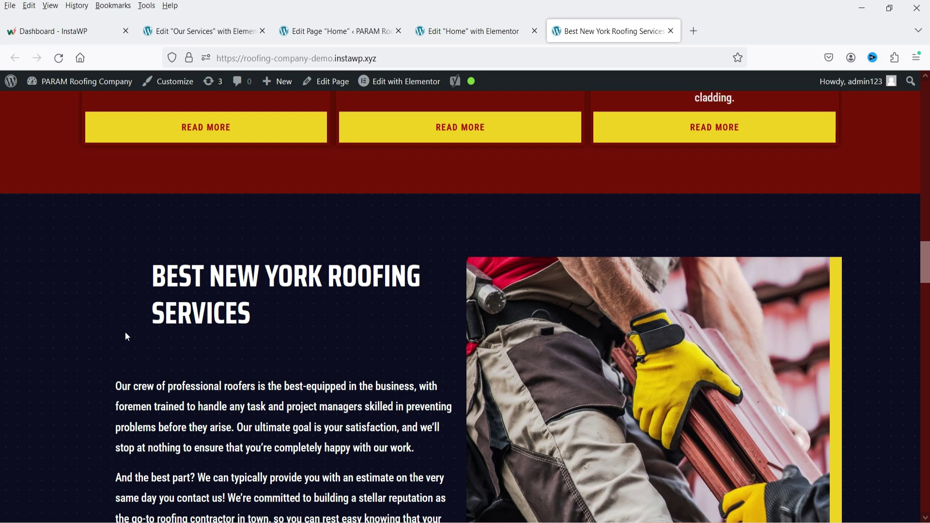
scroll(252, 276, "down", 10)
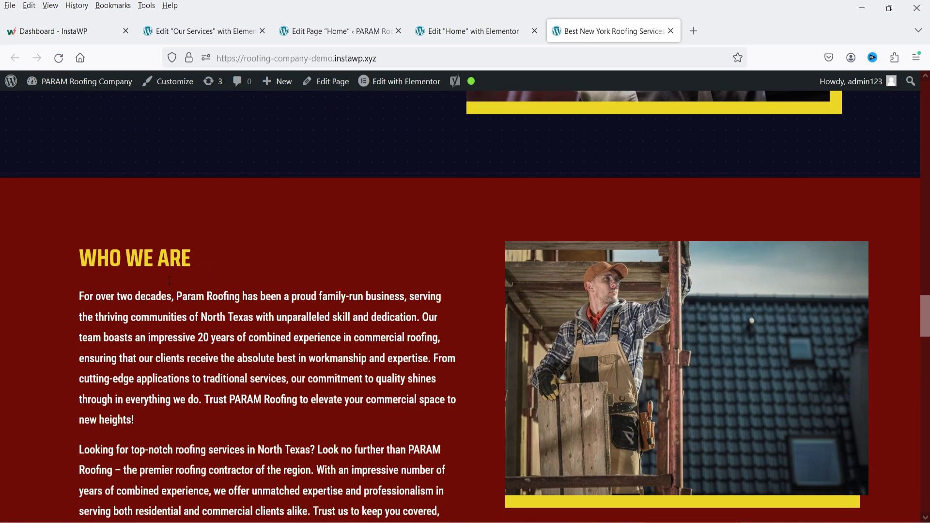
scroll(239, 315, "up", 8)
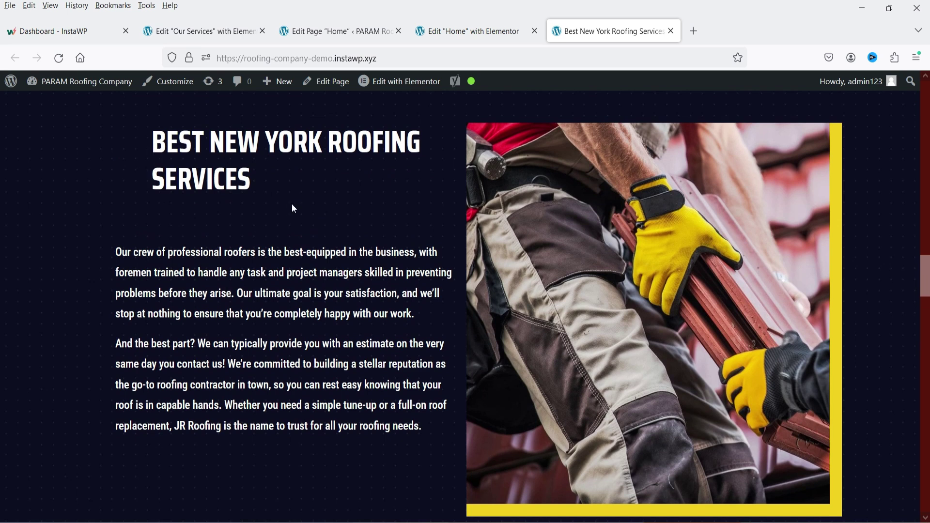
scroll(731, 356, "down", 12)
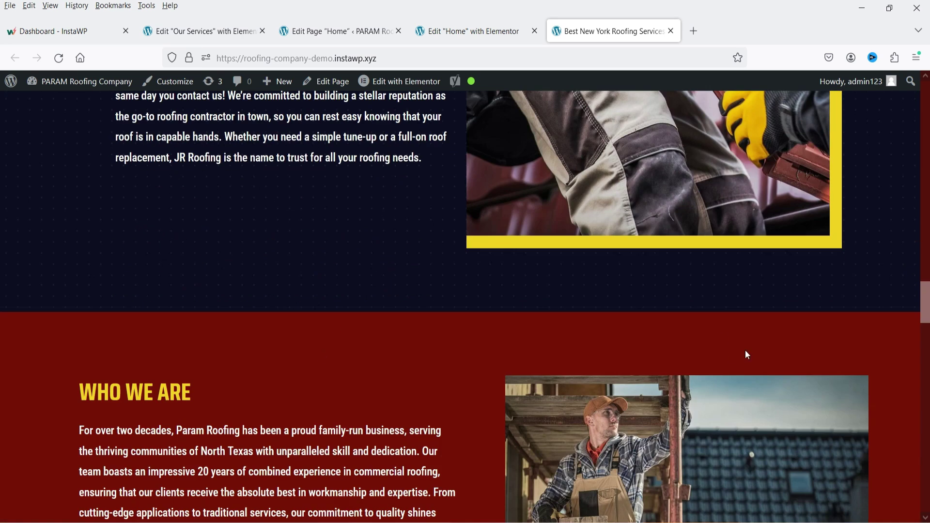
scroll(736, 331, "down", 5)
left_click_drag(325, 254, 665, 310)
left_click(678, 308)
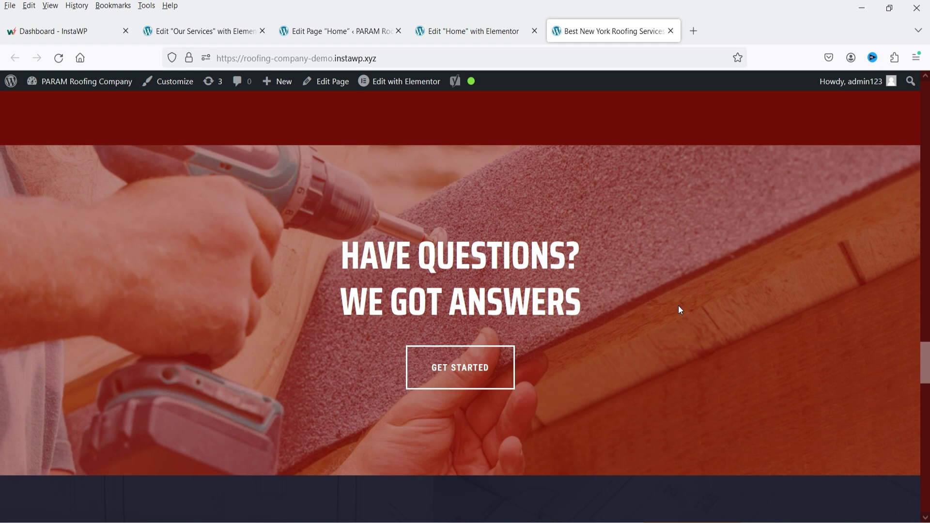
Examine the rest of the home page, including the testimonials, blog posts, footer contact text and copyright line, and return to the top.
scroll(678, 305, "down", 6)
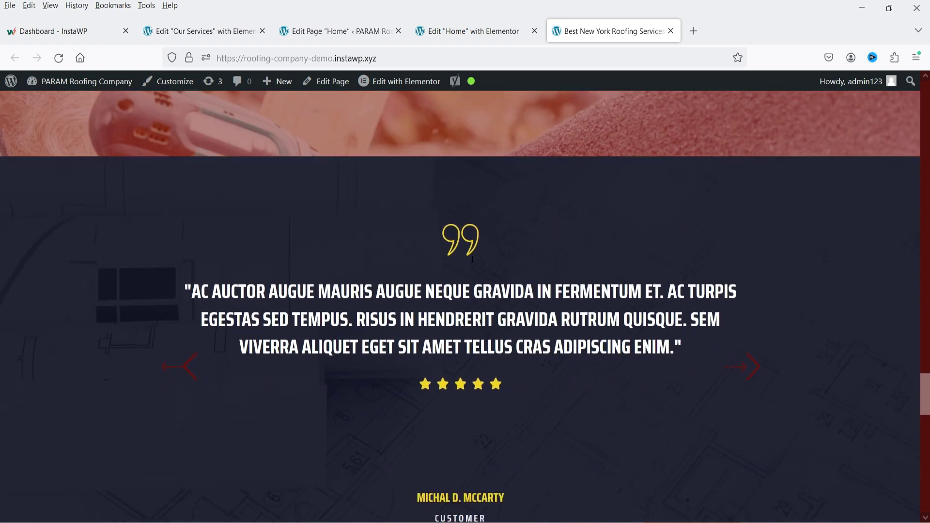
scroll(479, 266, "down", 8)
scroll(881, 222, "down", 4)
scroll(878, 222, "up", 4)
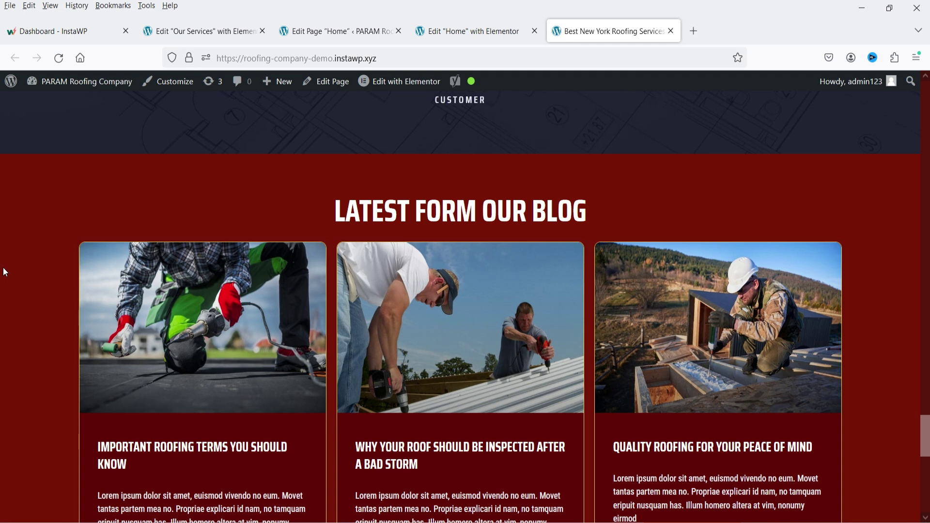
scroll(8, 294, "down", 10)
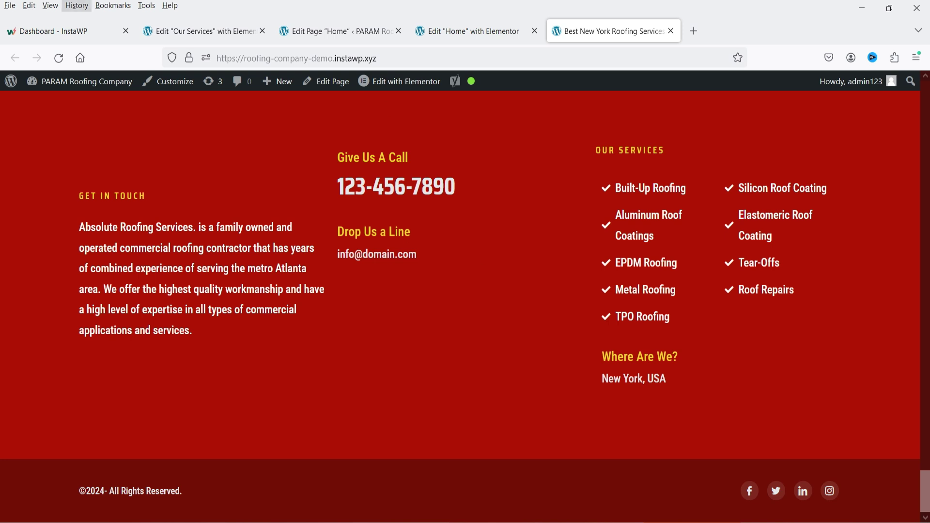
left_click_drag(211, 345, 79, 195)
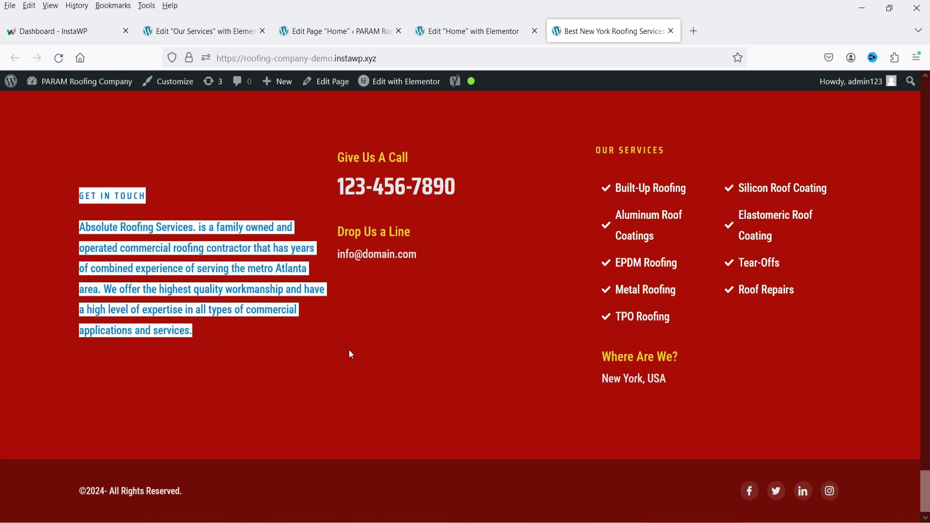
left_click(349, 354)
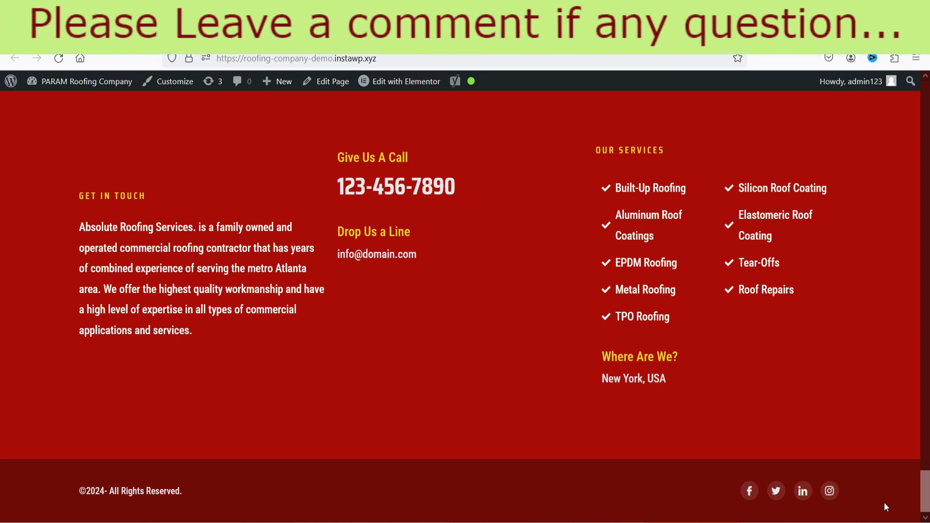
left_click_drag(207, 493, 74, 486)
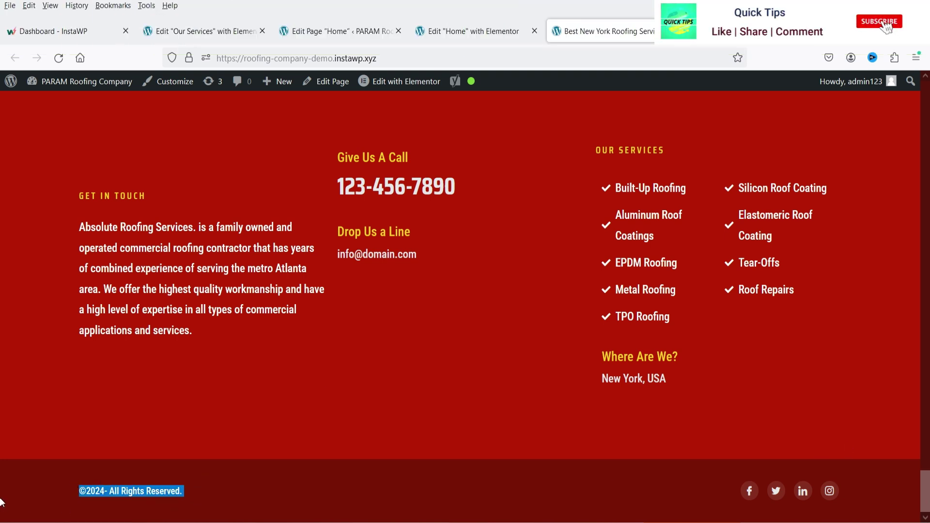
key("Home")
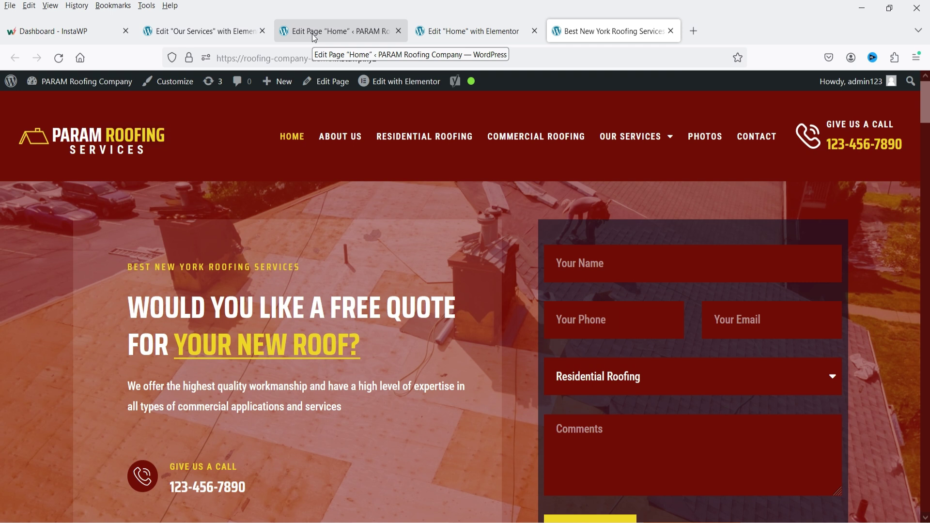
Open the Home page in the WordPress editor and expand the Yoast SEO analysis for its focus keyphrase.
left_click(460, 39)
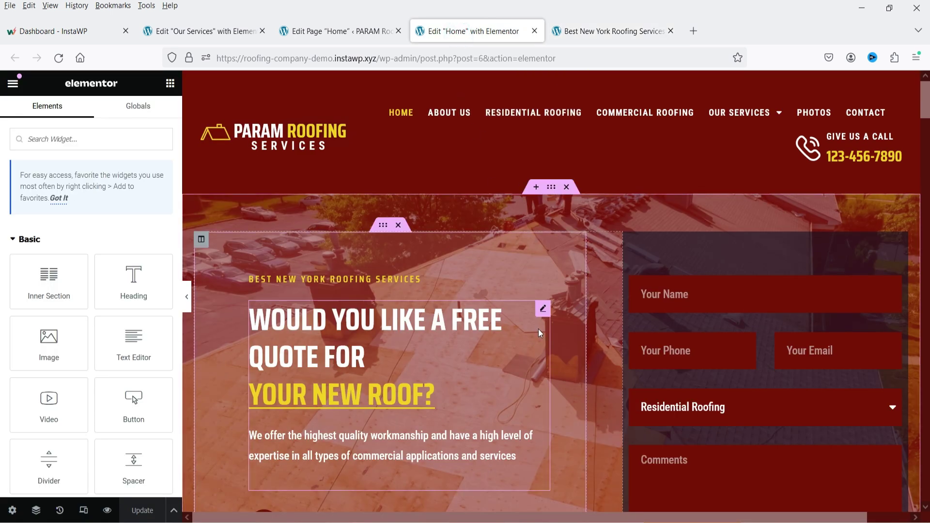
left_click(342, 33)
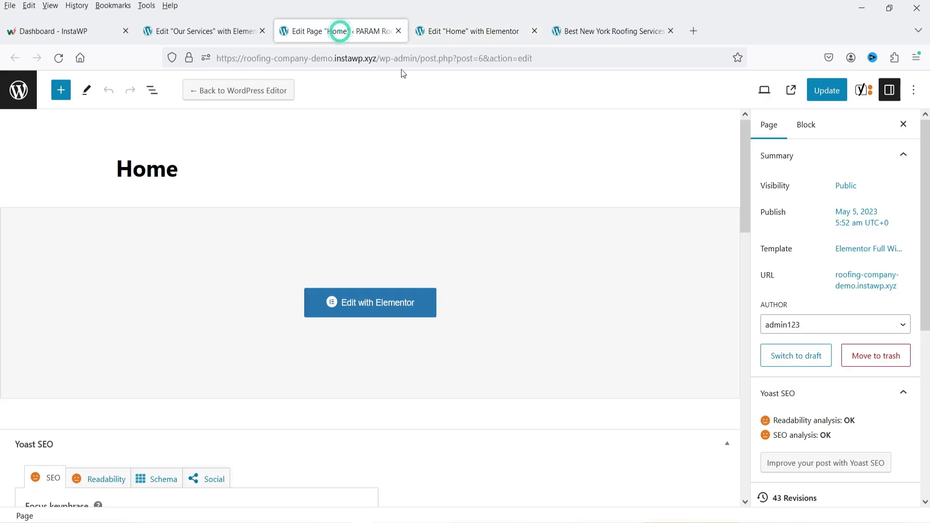
scroll(175, 147, "down", 5)
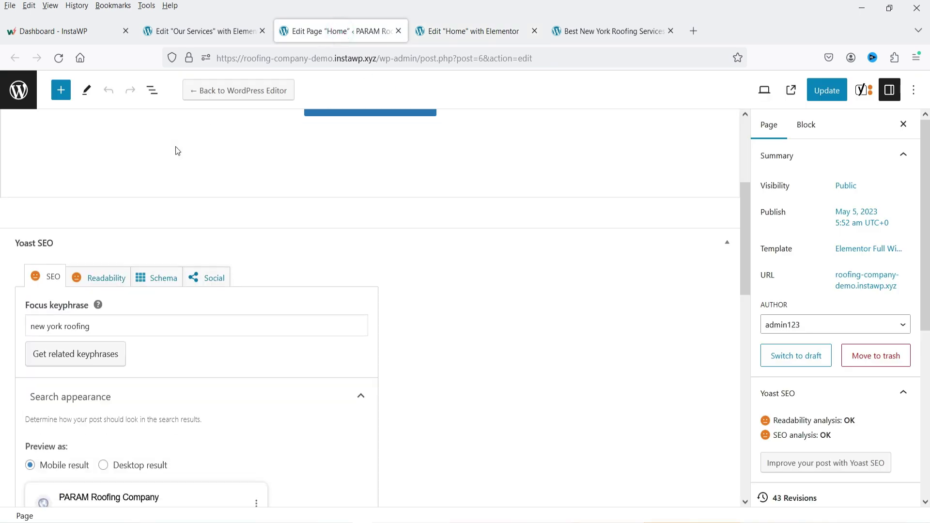
scroll(427, 266, "down", 8)
scroll(427, 267, "up", 3)
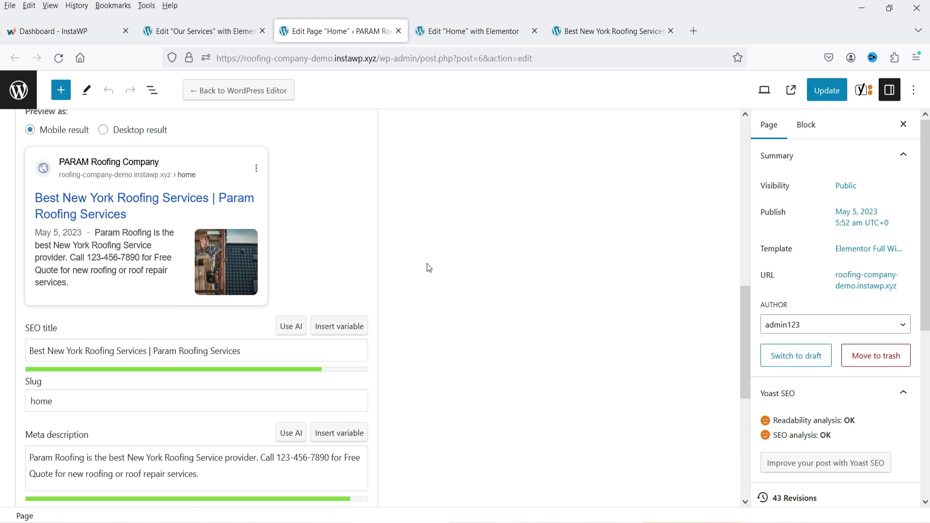
scroll(428, 268, "down", 5)
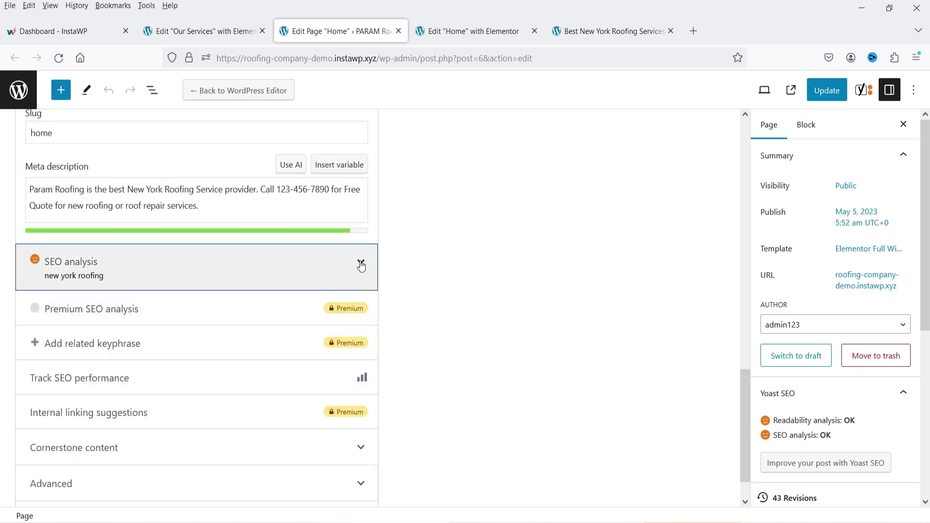
left_click(361, 264)
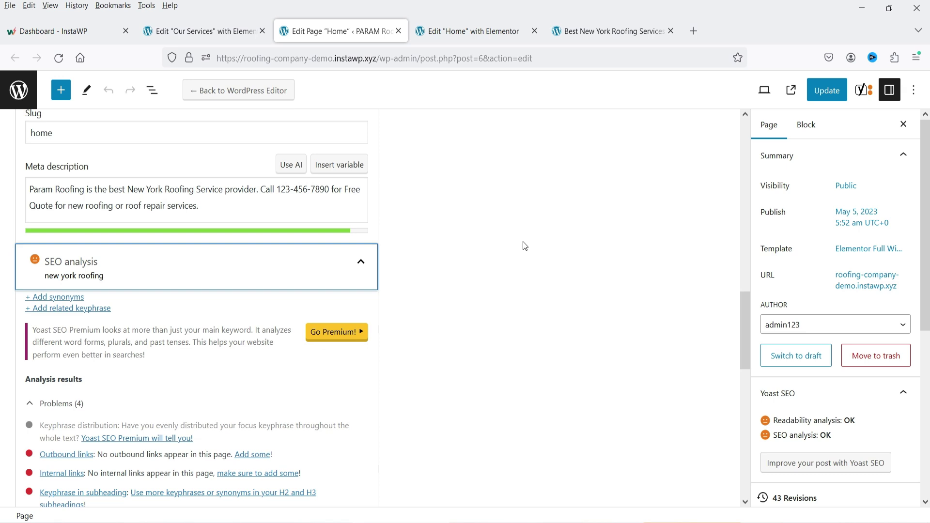
Review the Home page's SEO title, meta description and focus keyphrase in the Yoast SEO settings.
scroll(525, 249, "up", 5)
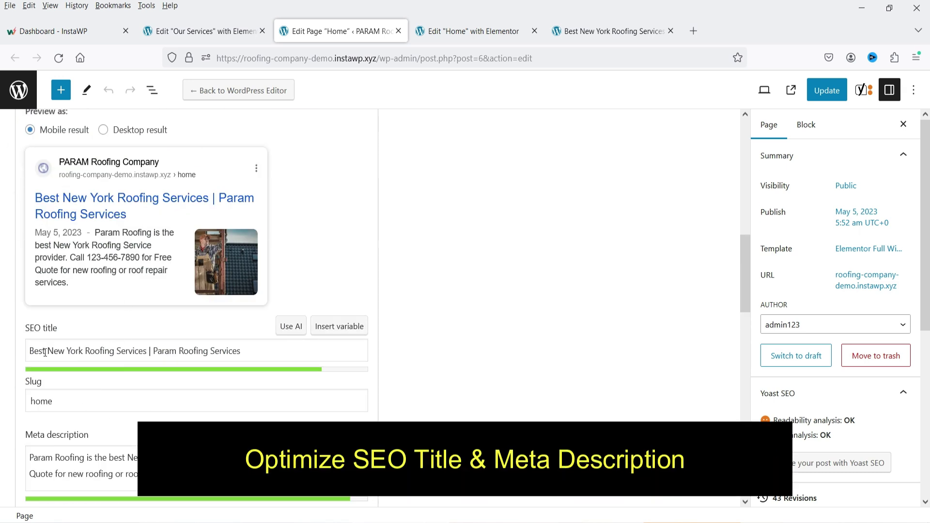
triple_click(69, 473)
left_click(69, 473)
left_click_drag(39, 350, 146, 350)
left_click(268, 360)
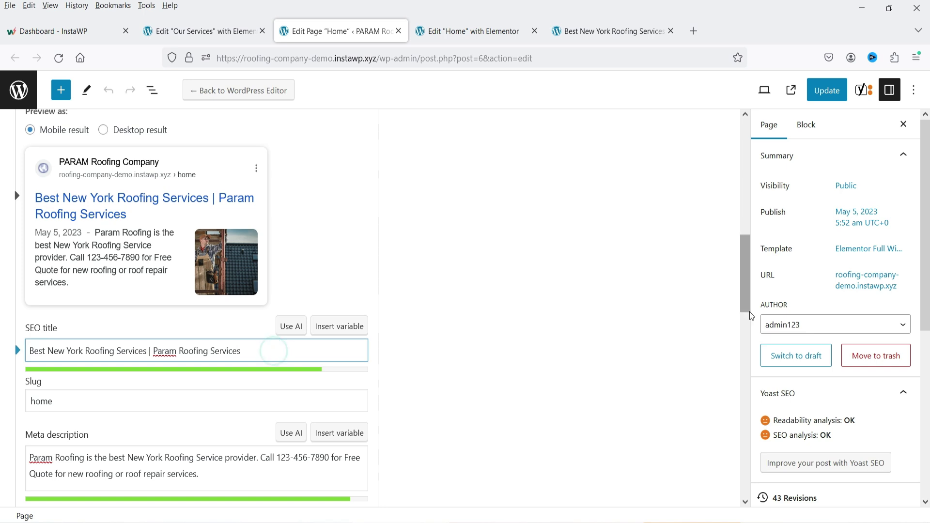
scroll(749, 312, "up", 3)
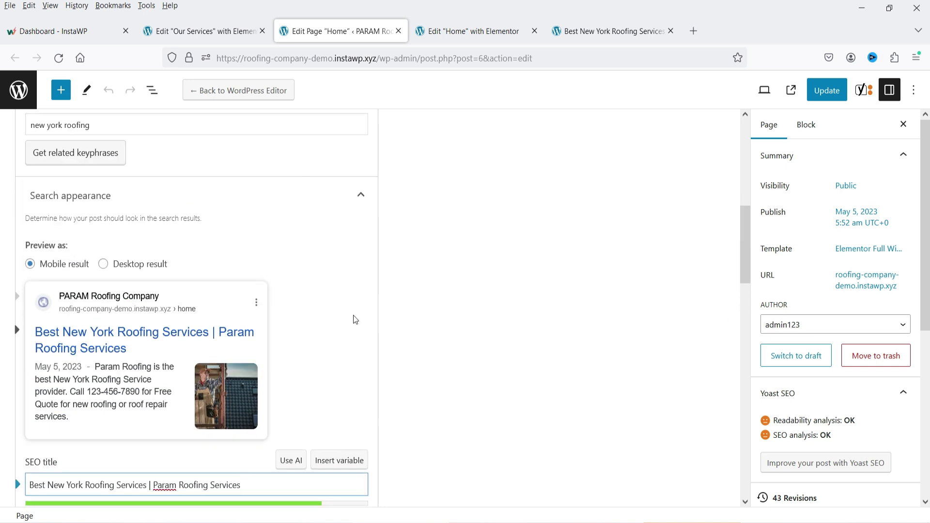
scroll(233, 257, "up", 2)
triple_click(115, 196)
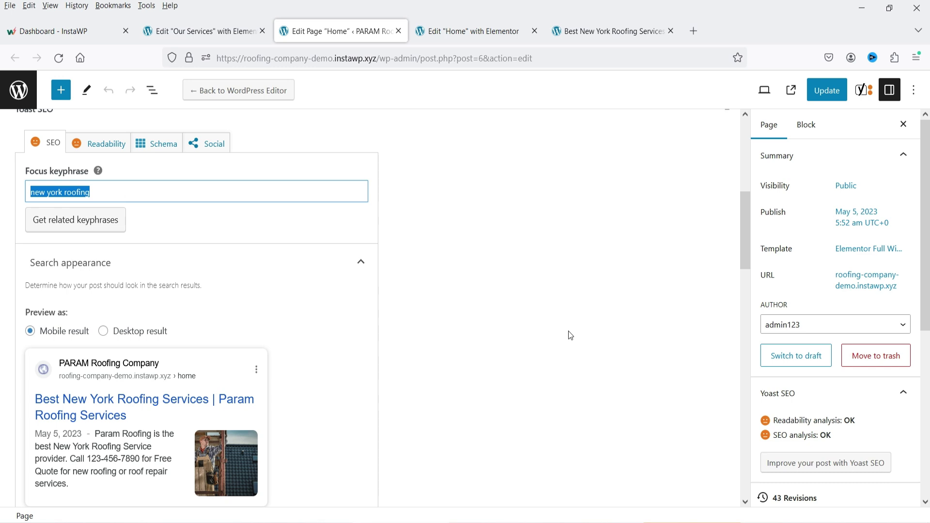
left_click(514, 307)
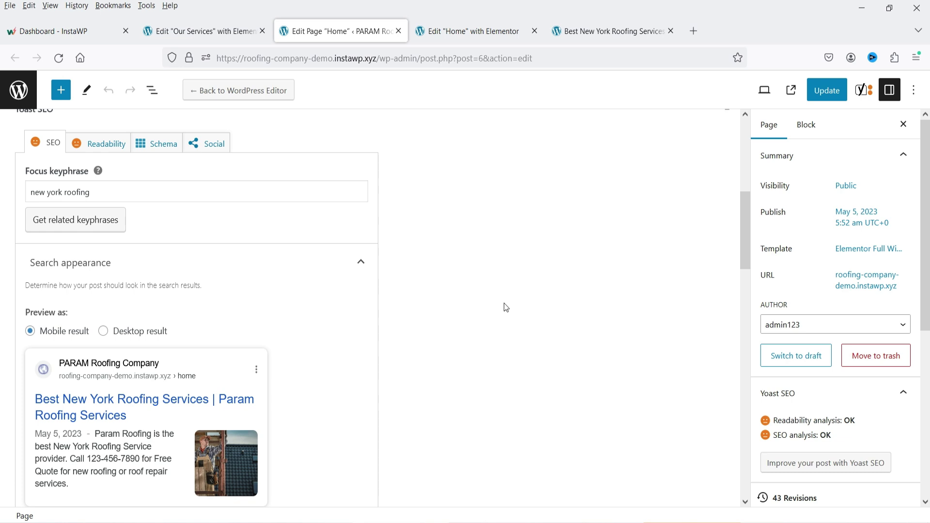
Check the wording of the SEO title and the keyphrase in the meta description, and read the SEO analysis problems and improvements.
scroll(501, 303, "down", 5)
left_click(122, 283)
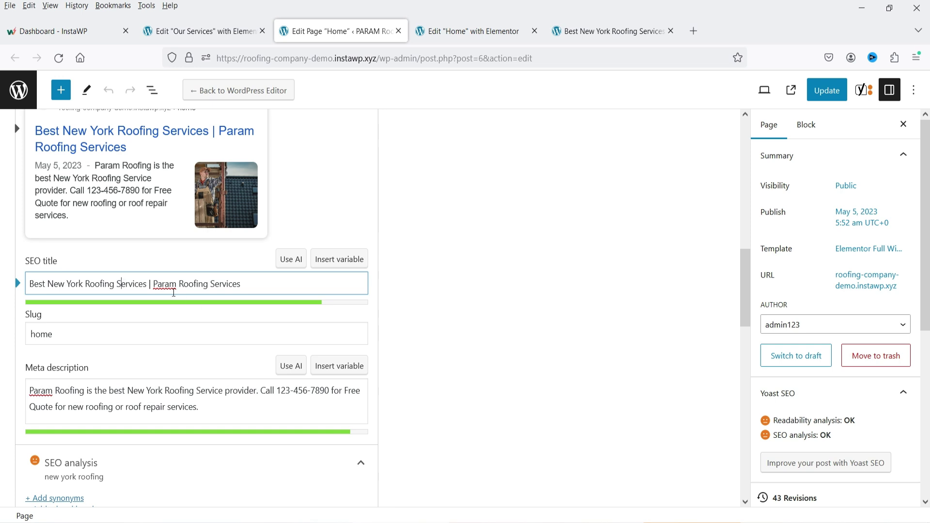
left_click_drag(154, 283, 247, 283)
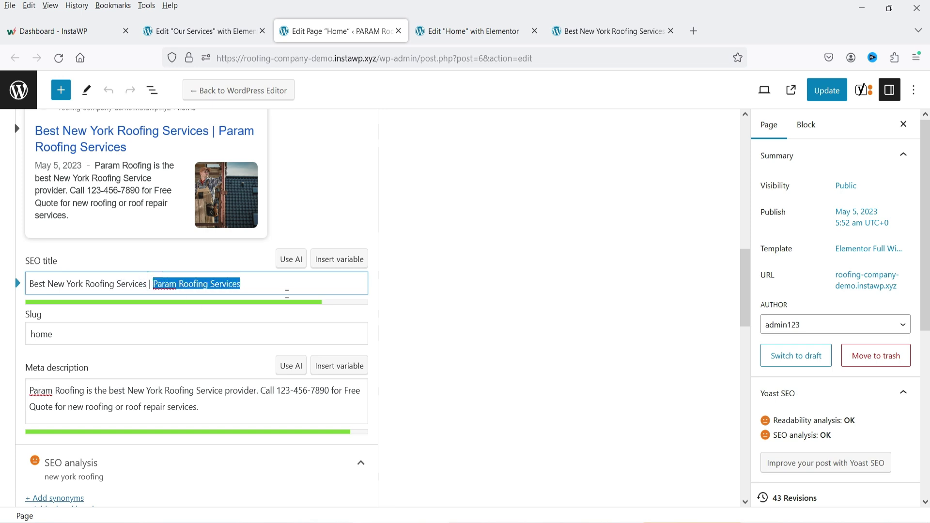
left_click(271, 285)
scroll(242, 281, "down", 3)
left_click(216, 271)
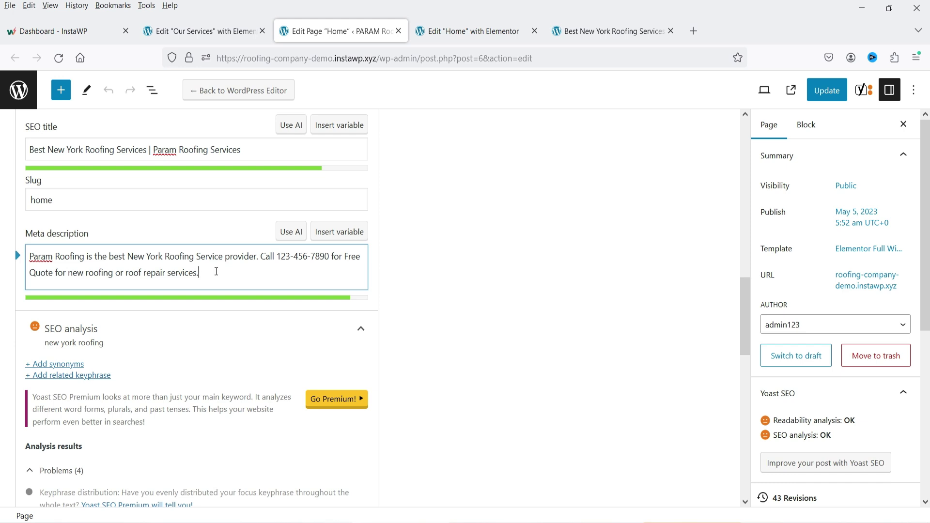
left_click_drag(128, 256, 194, 258)
scroll(104, 198, "down", 3)
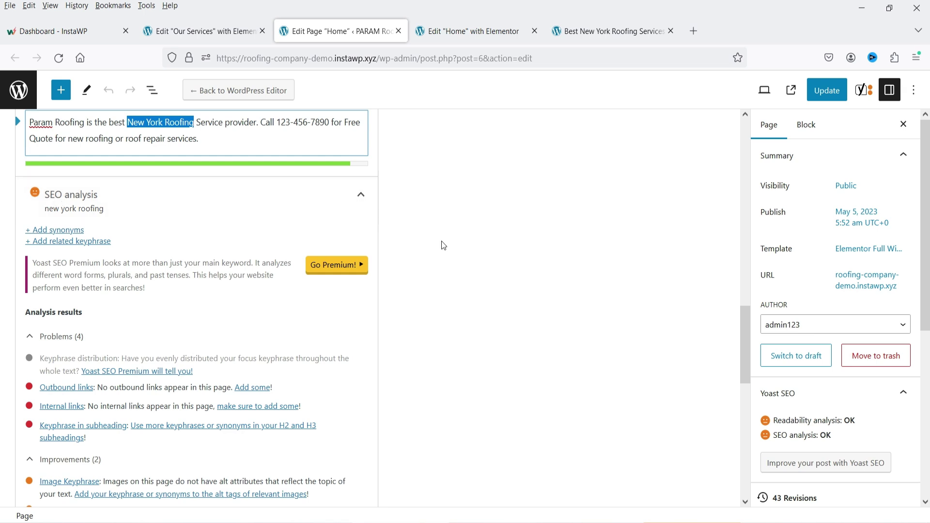
scroll(433, 245, "down", 3)
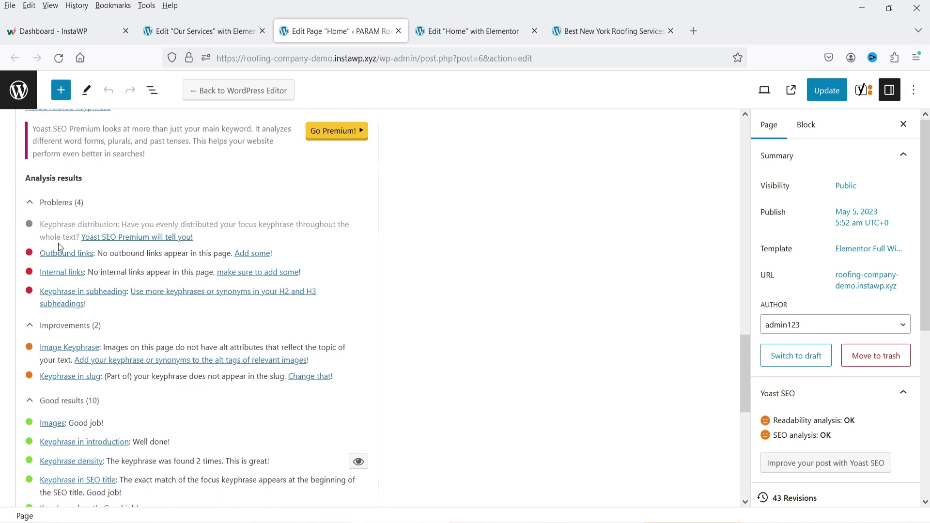
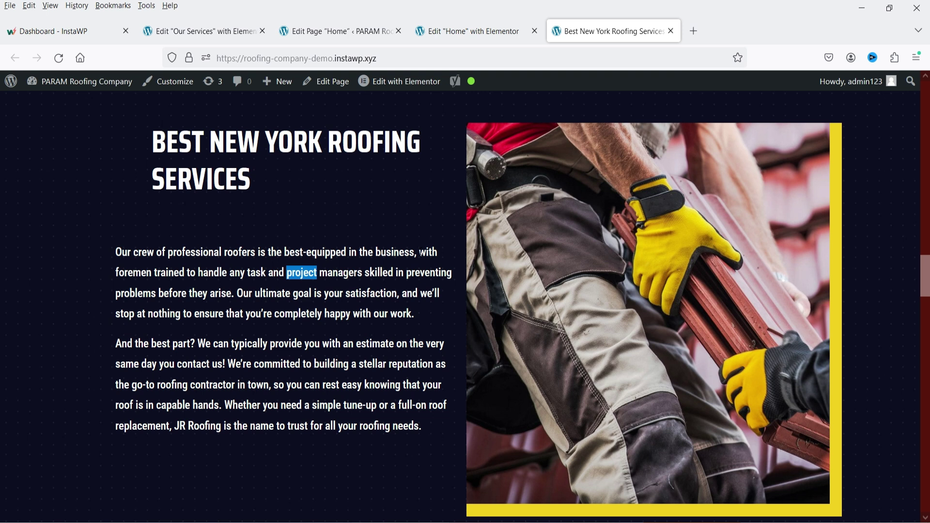
Return to the Home page's SEO settings and switch to its Elementor editor.
left_click(336, 41)
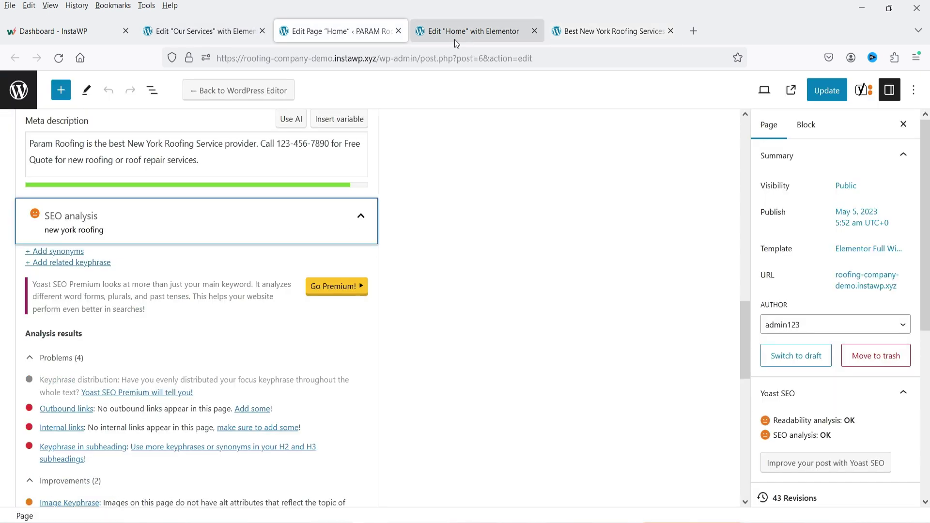
left_click(455, 39)
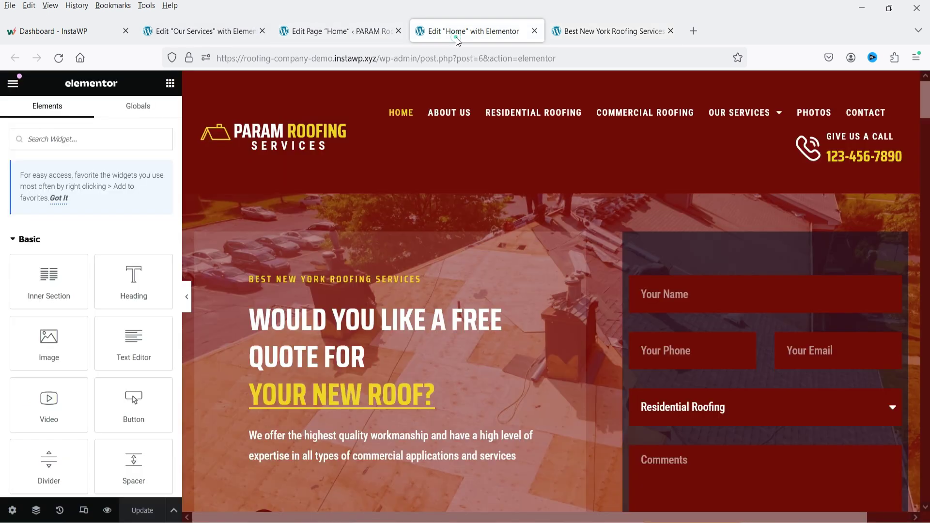
Open the Home page's Yoast SEO settings in Elementor and expand the SEO analysis for the focus keyphrase.
left_click(13, 87)
left_click(75, 250)
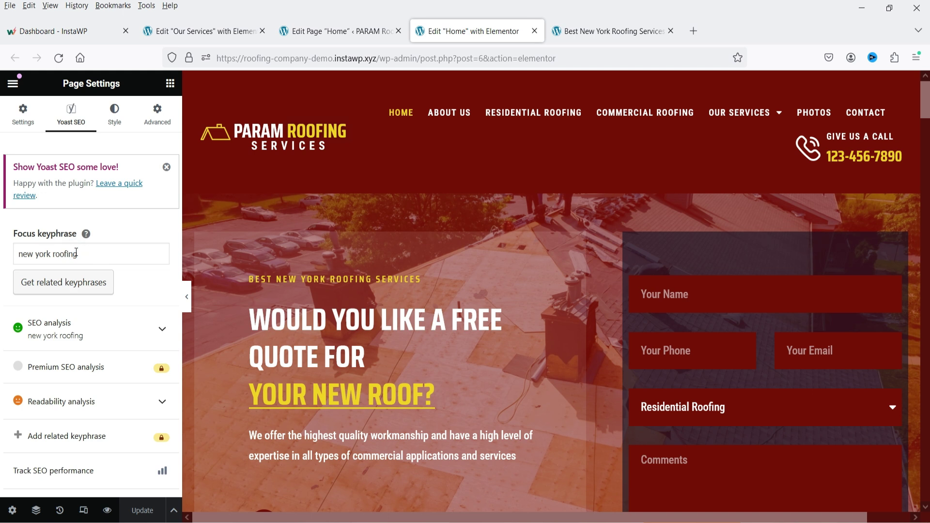
scroll(78, 243, "down", 2)
left_click(97, 242)
scroll(139, 258, "down", 3)
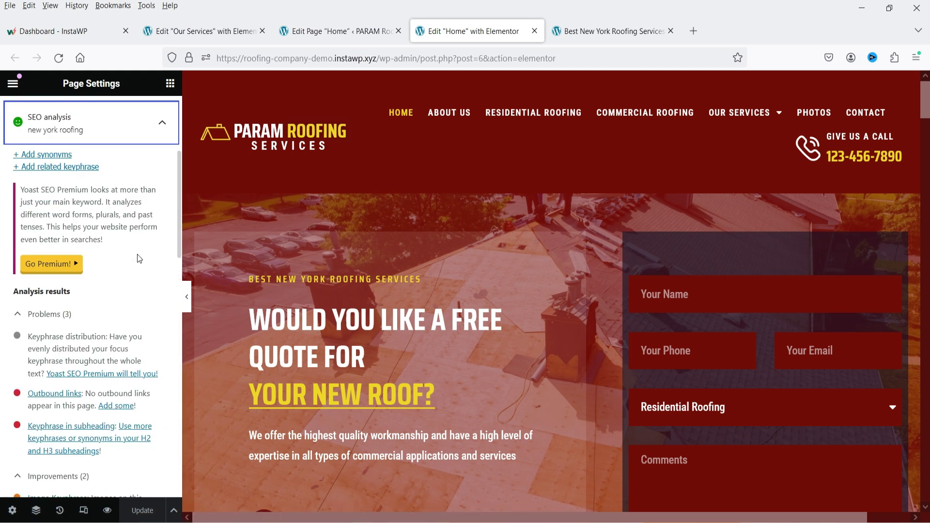
Read the analysis problems, including the outbound links note, then the improvements and the first good results.
scroll(139, 258, "down", 3)
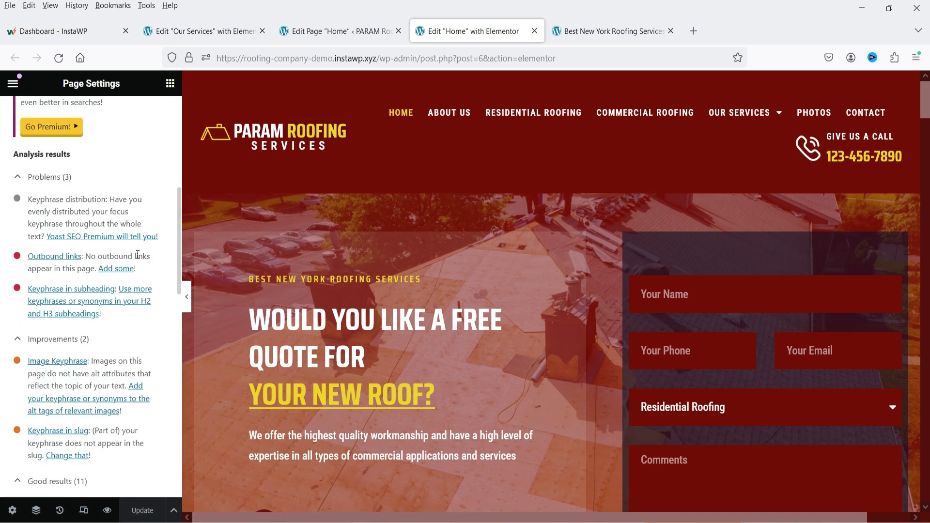
scroll(138, 254, "down", 2)
left_click_drag(85, 187, 96, 198)
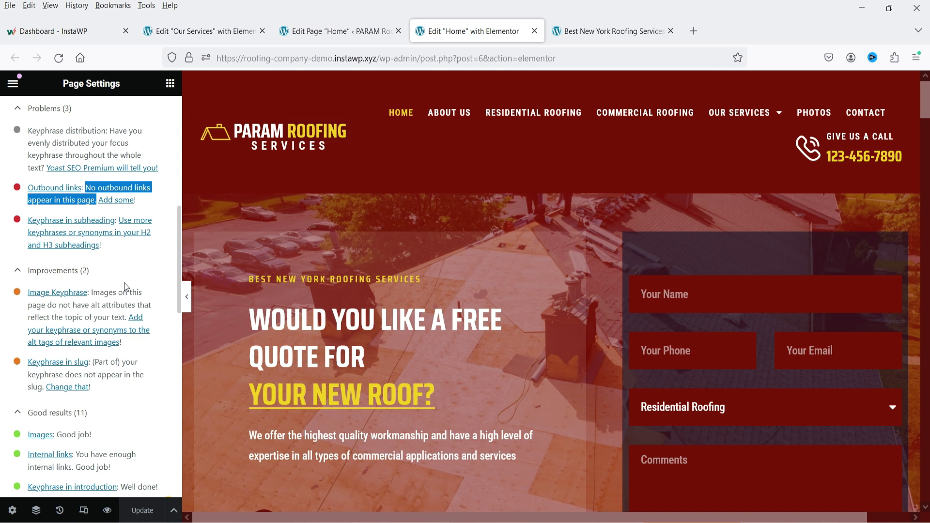
scroll(124, 283, "down", 3)
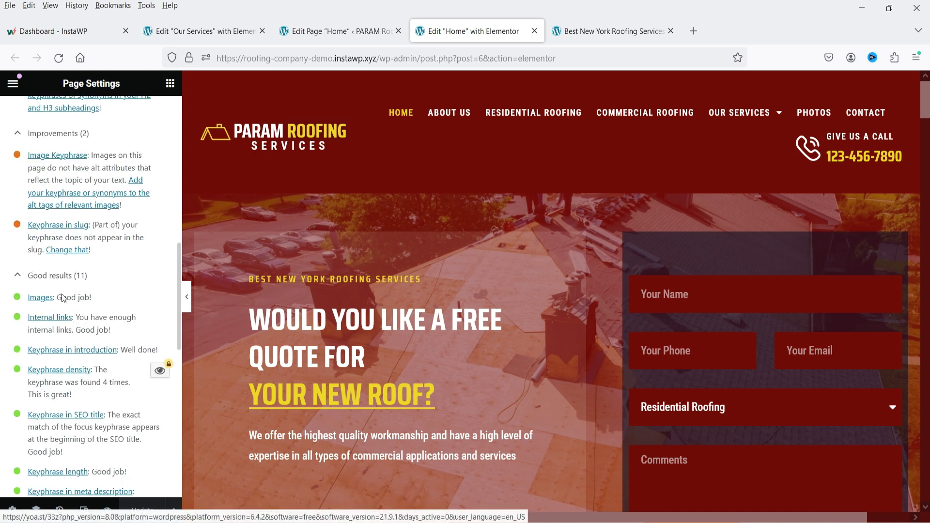
scroll(63, 298, "down", 2)
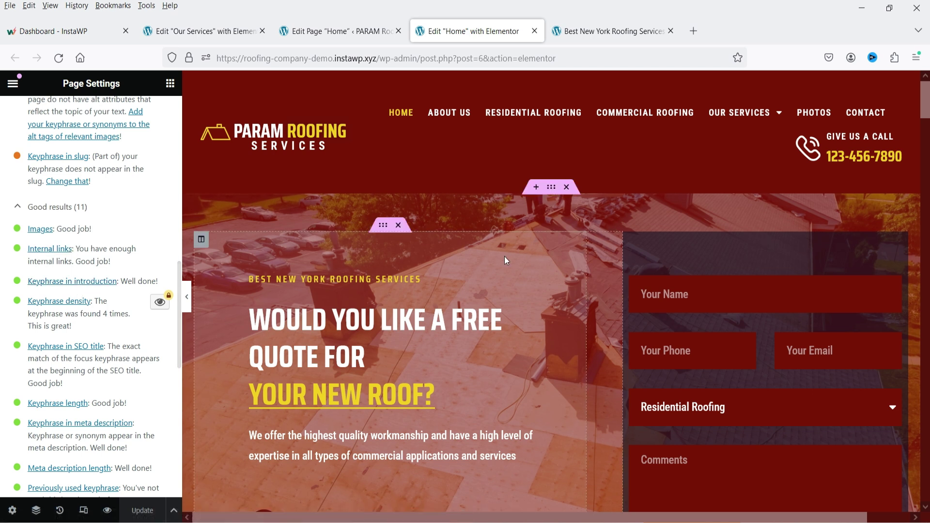
Look through the service cards' links and inspect the small hero heading for the keyphrase, then return to the Yoast SEO analysis.
scroll(504, 257, "down", 20)
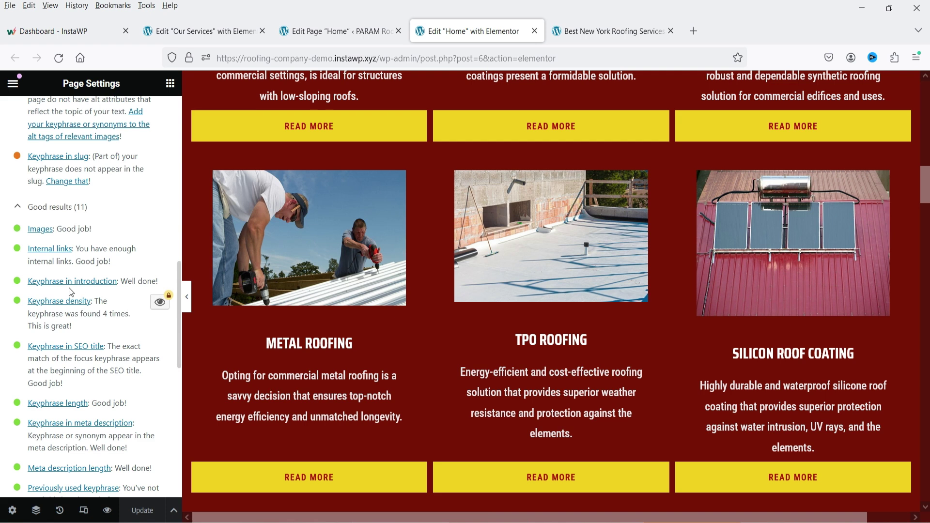
scroll(460, 276, "up", 20)
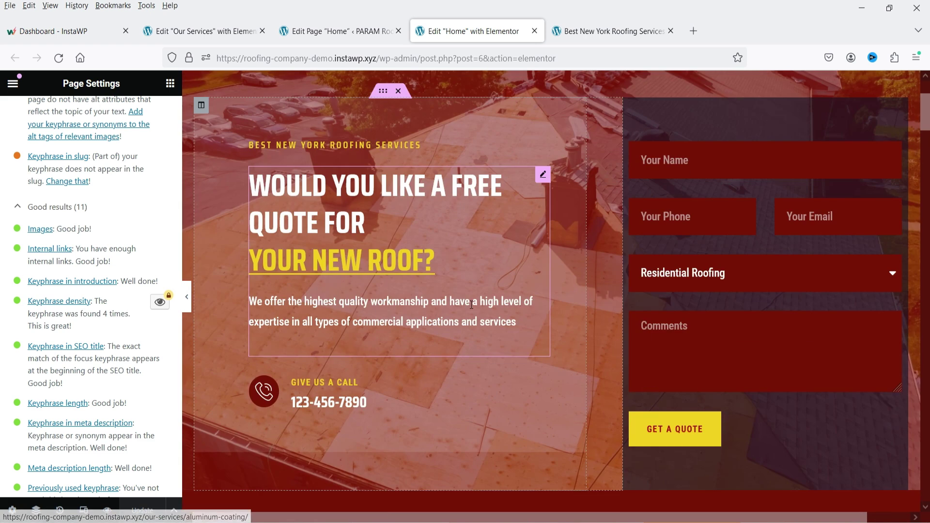
left_click(304, 286)
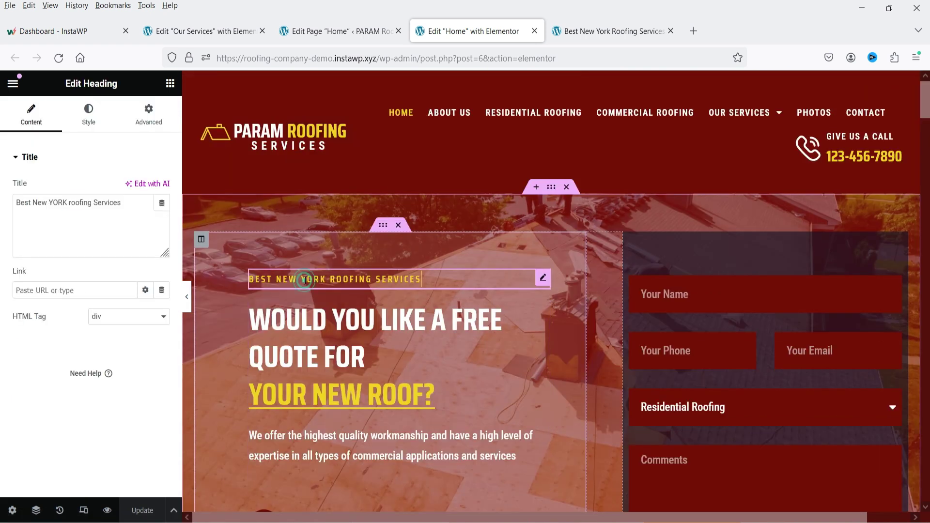
left_click(12, 83)
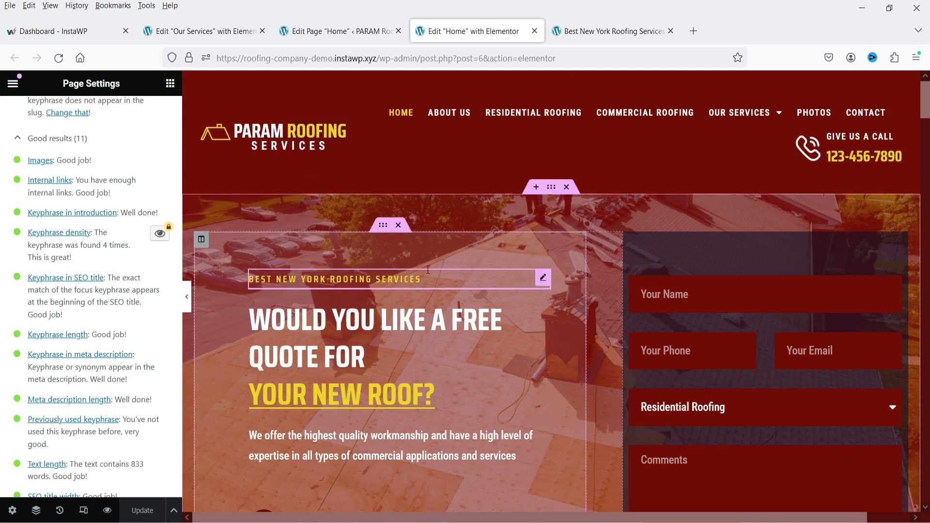
Check the main services heading on the page and read the remaining good results, then return to the analysis problems and improvements.
scroll(426, 270, "down", 6)
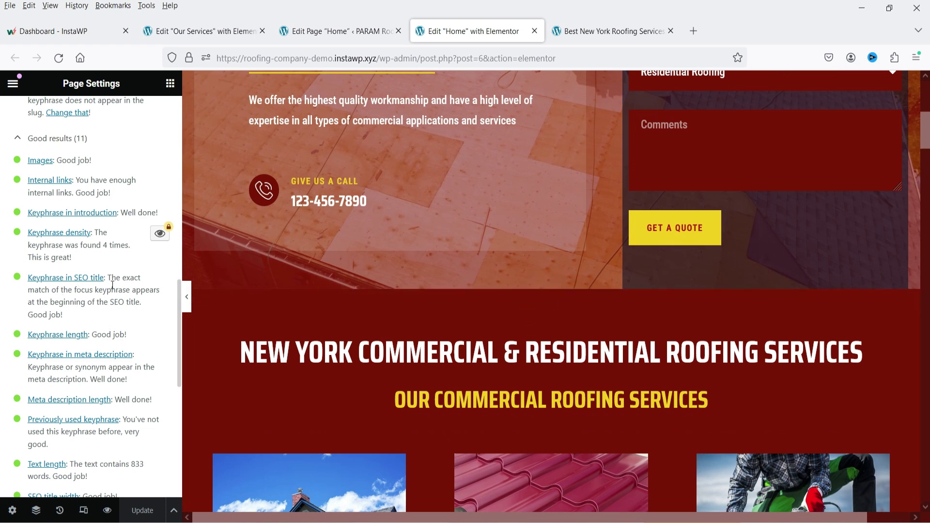
scroll(113, 291, "down", 3)
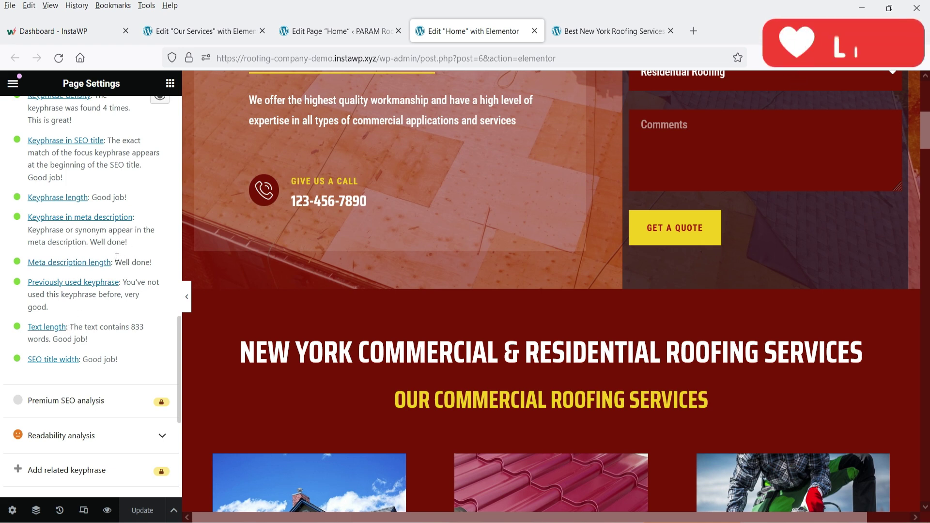
scroll(72, 265, "down", 3)
scroll(82, 265, "up", 9)
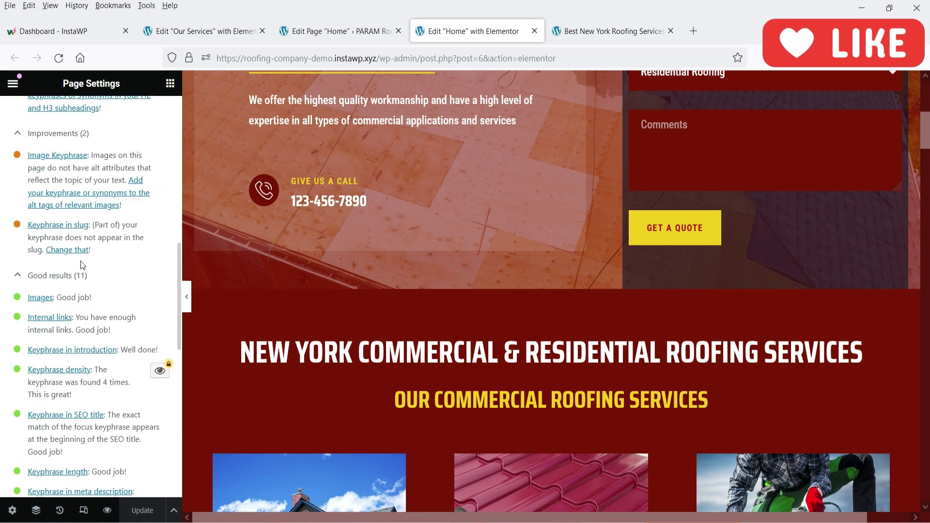
scroll(83, 265, "up", 10)
scroll(75, 277, "down", 8)
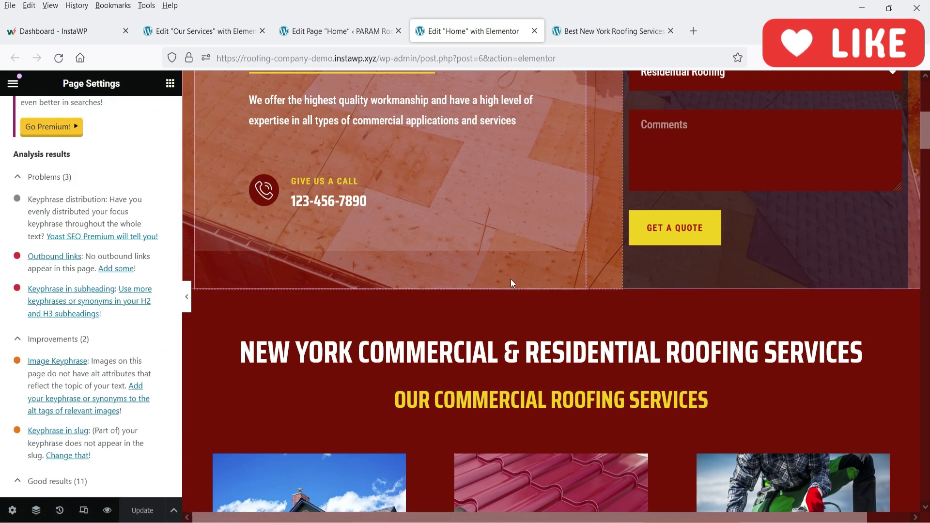
Review the Home page's content from the commercial roofing services through the blog section, including the Who We Are text.
scroll(449, 251, "down", 3)
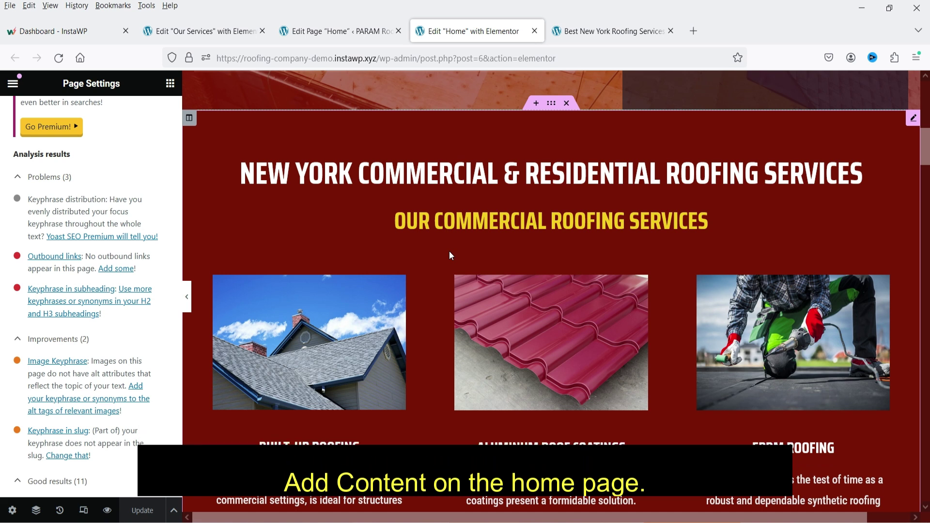
scroll(521, 239, "down", 20)
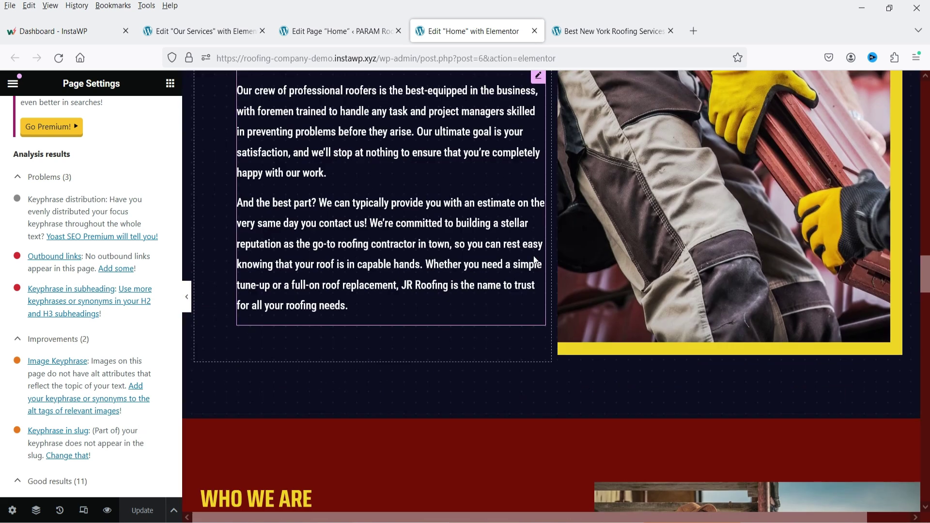
scroll(528, 259, "down", 4)
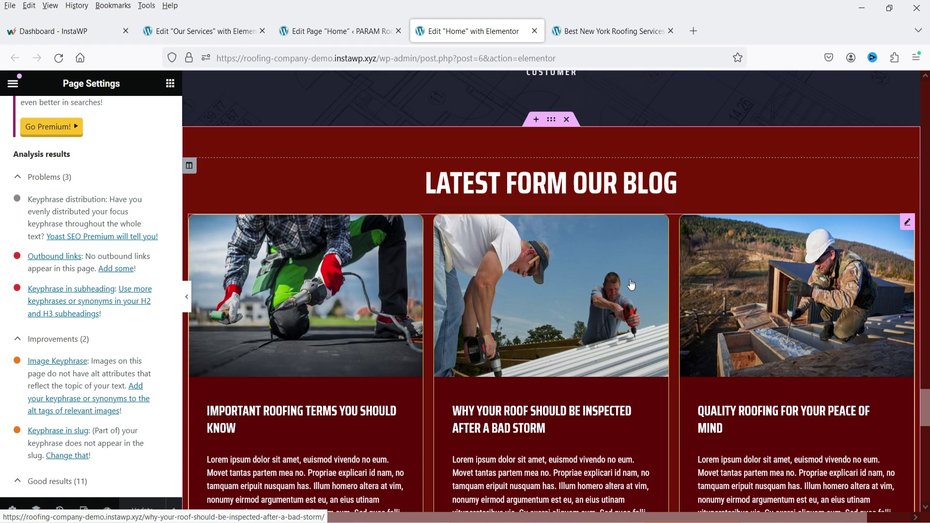
scroll(665, 313, "up", 9)
scroll(666, 309, "up", 10)
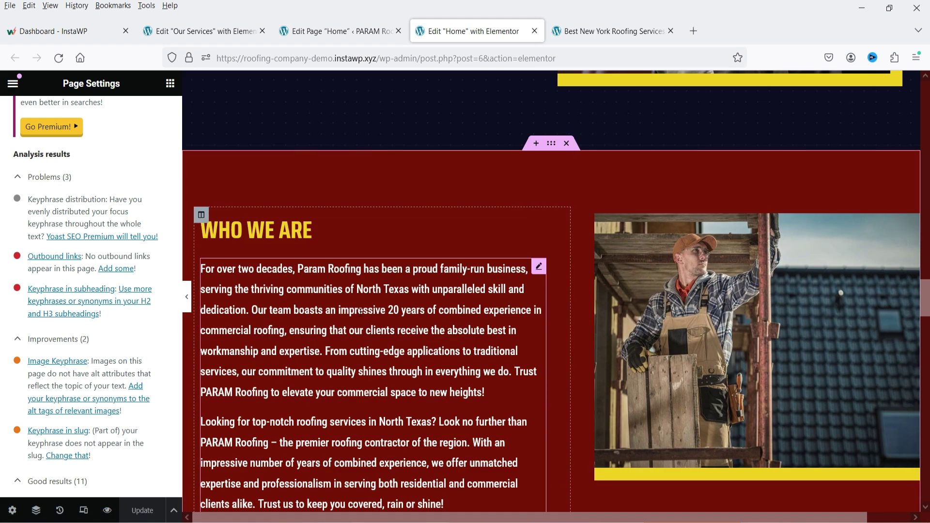
scroll(326, 256, "down", 3)
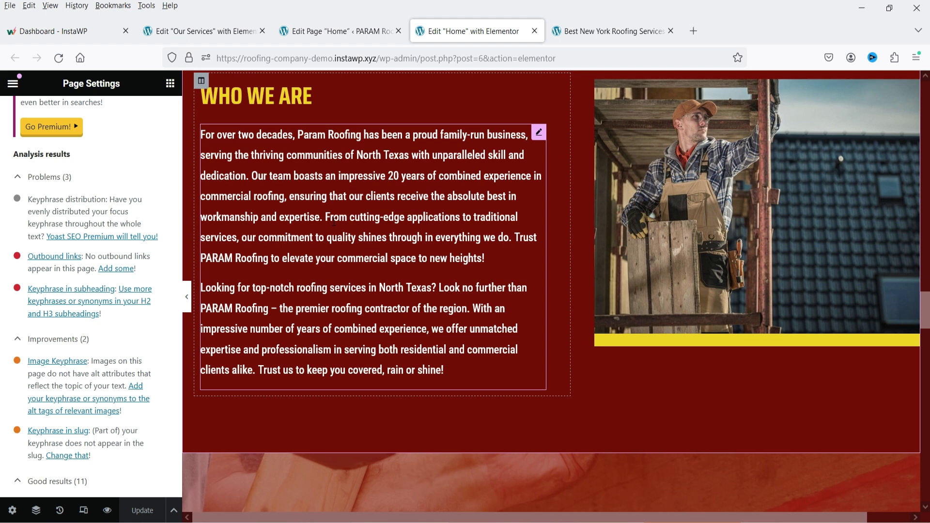
scroll(408, 239, "down", 6)
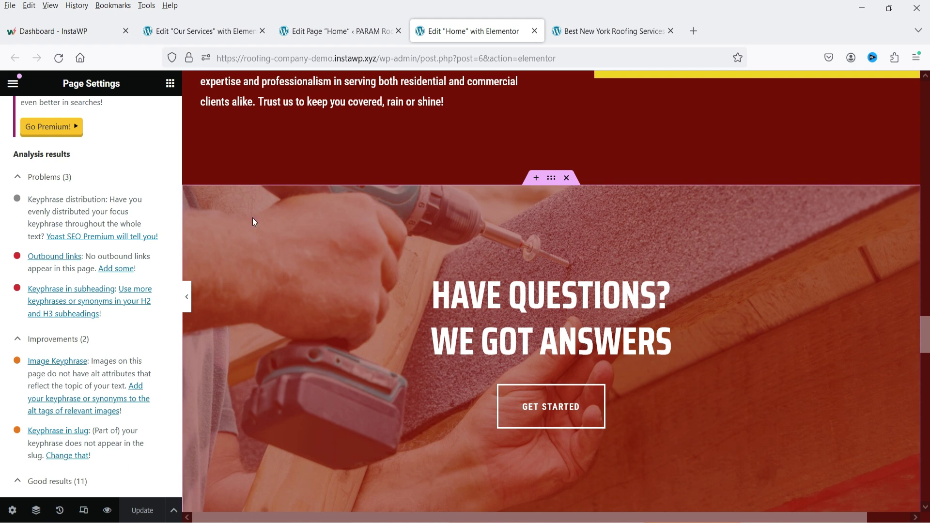
Check the focus keyphrase and examine the page's calls to action: the Get Started banner, phone number and quote form.
scroll(62, 237, "up", 8)
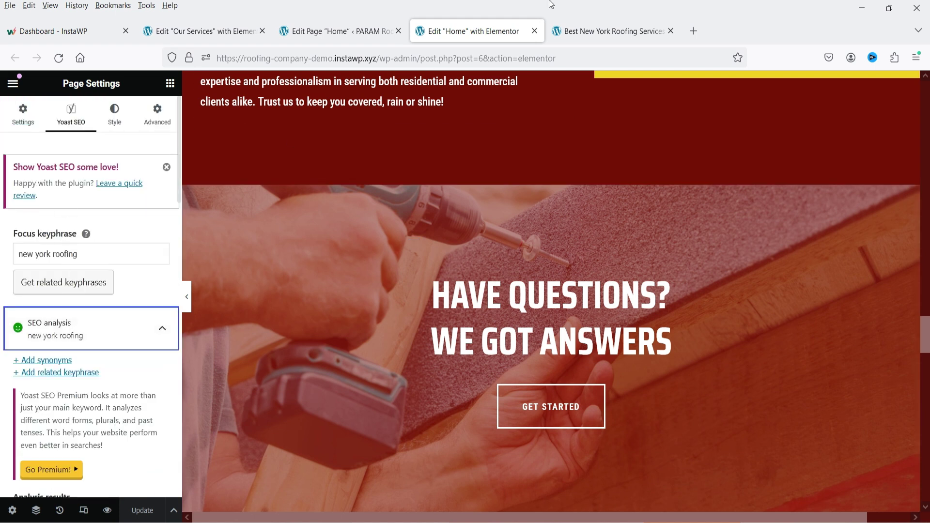
scroll(669, 212, "down", 4)
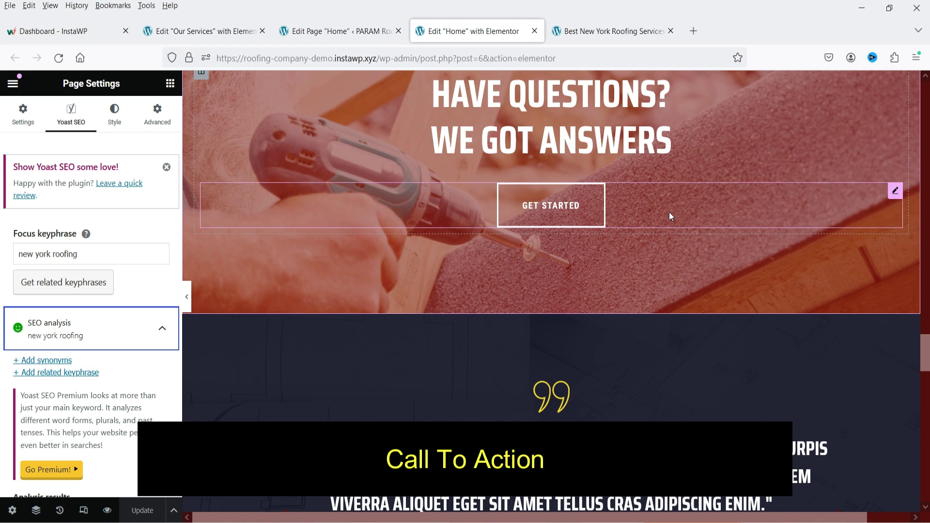
left_click_drag(925, 353, 922, 91)
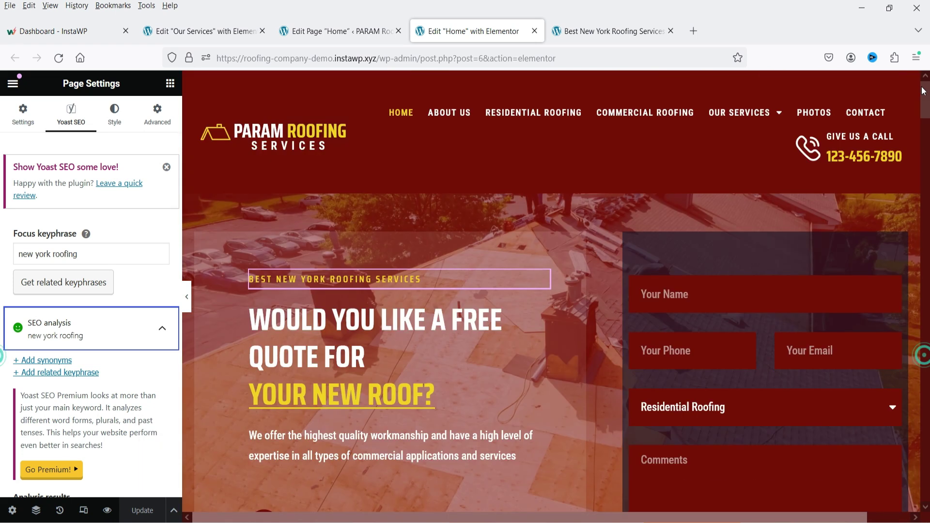
scroll(484, 315, "down", 3)
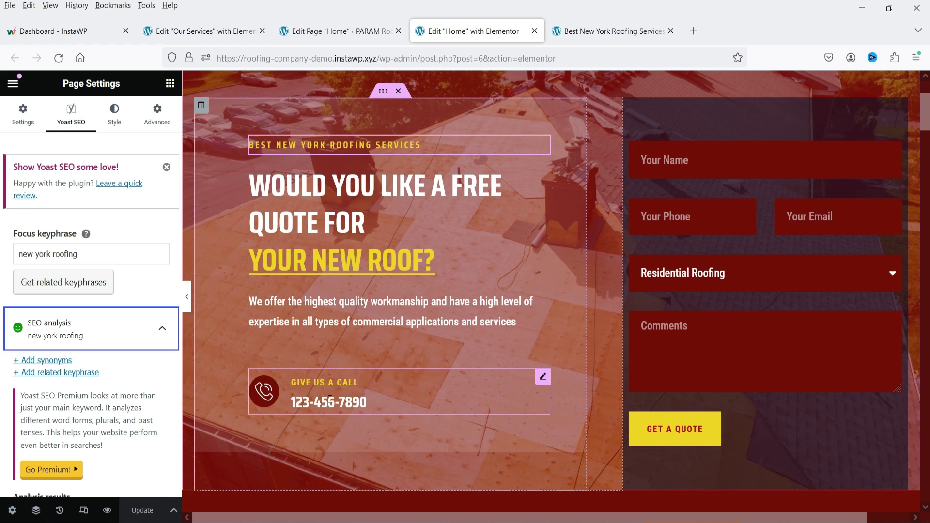
Open the Who We Are section's image in the media library, inspect its alt text, and close the library without changes.
left_click_drag(925, 124, 924, 296)
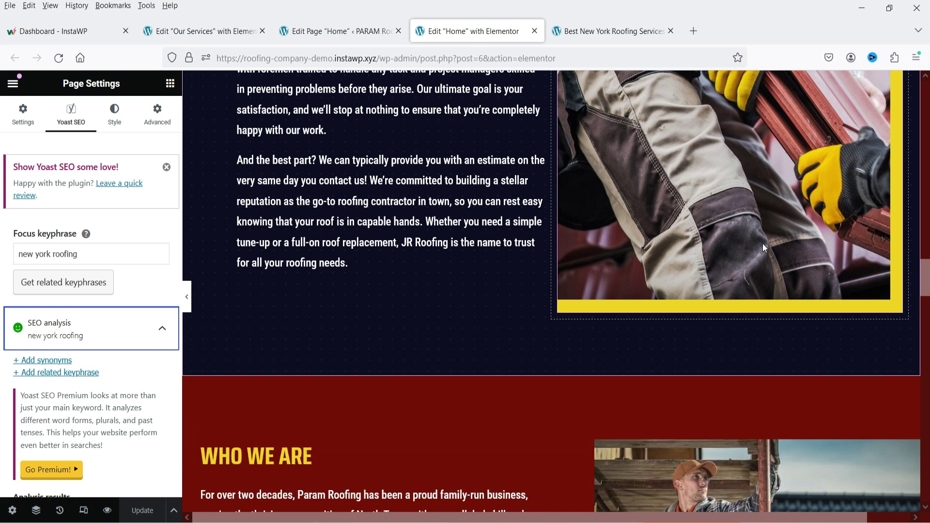
scroll(762, 243, "down", 5)
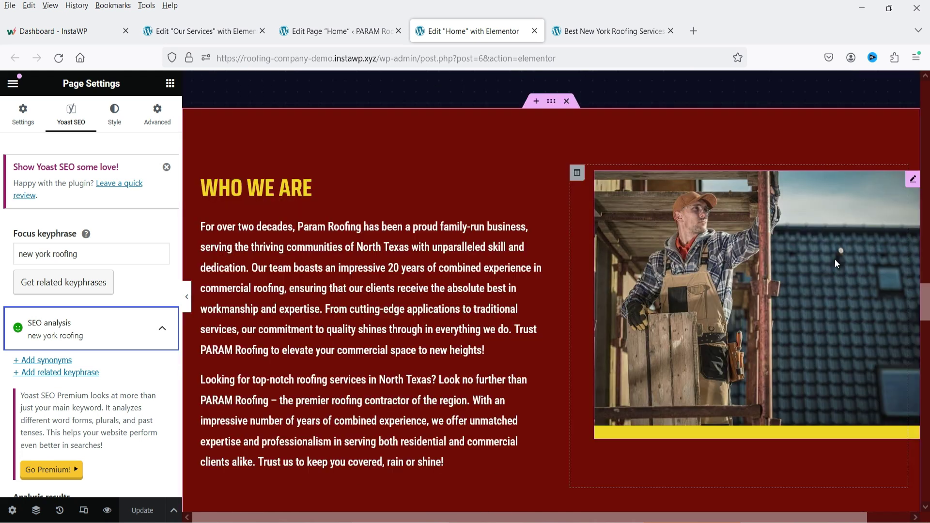
left_click(912, 180)
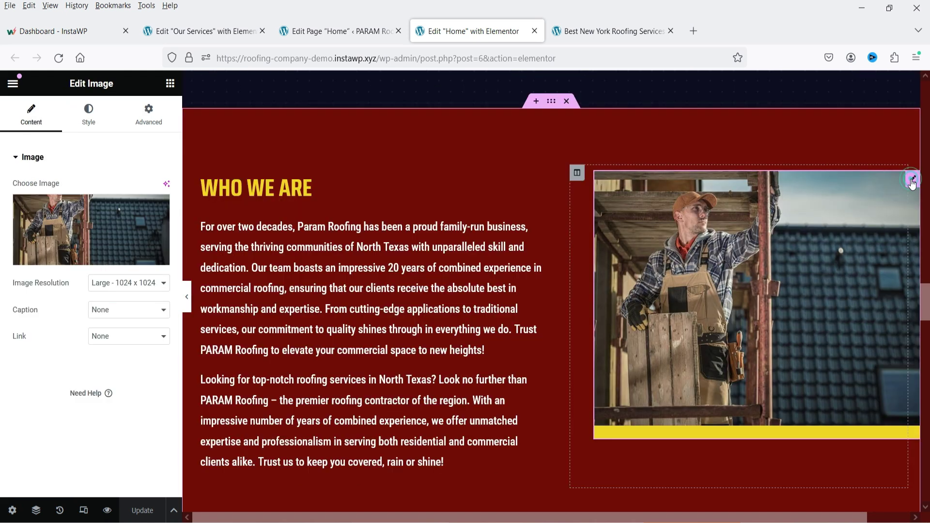
left_click(50, 208)
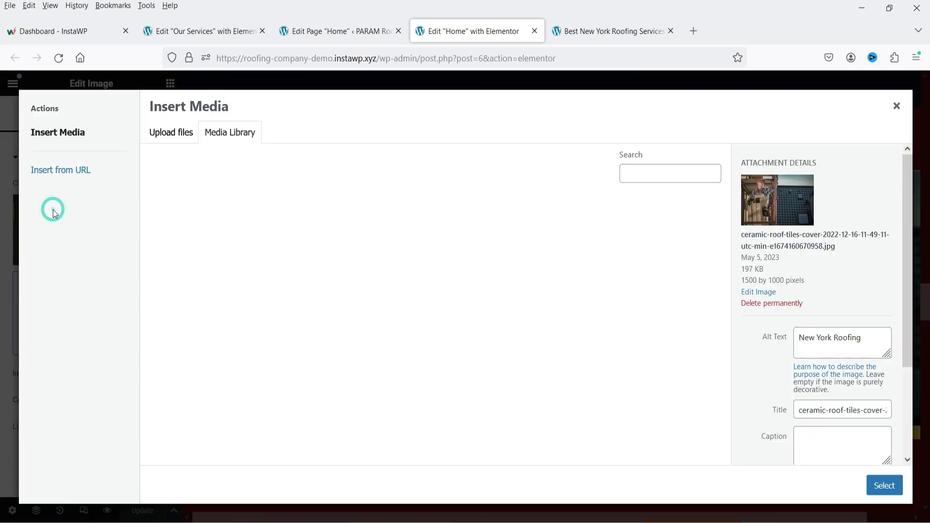
left_click(864, 353)
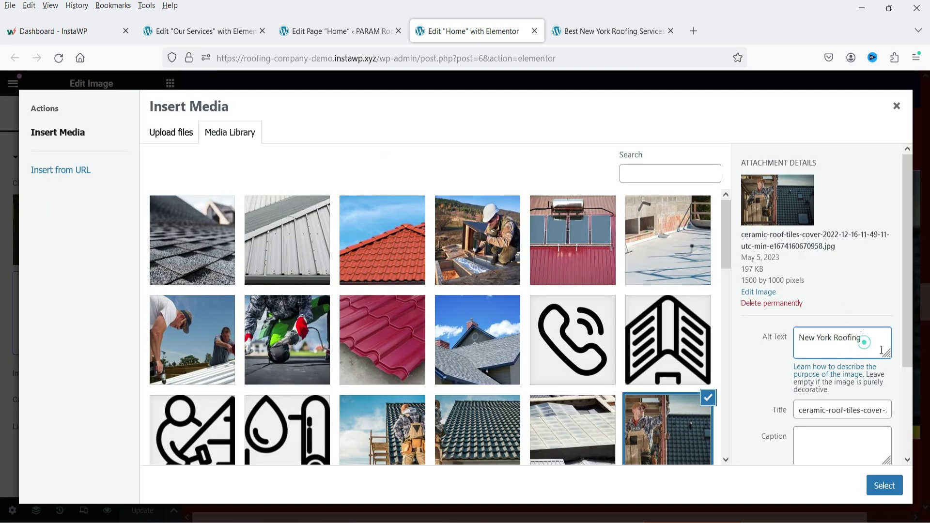
triple_click(864, 353)
left_click(864, 353)
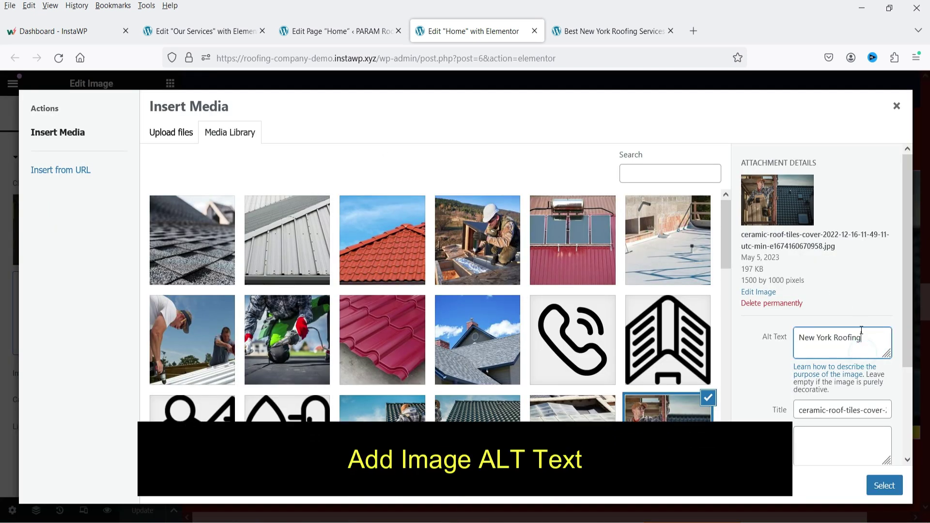
triple_click(881, 343)
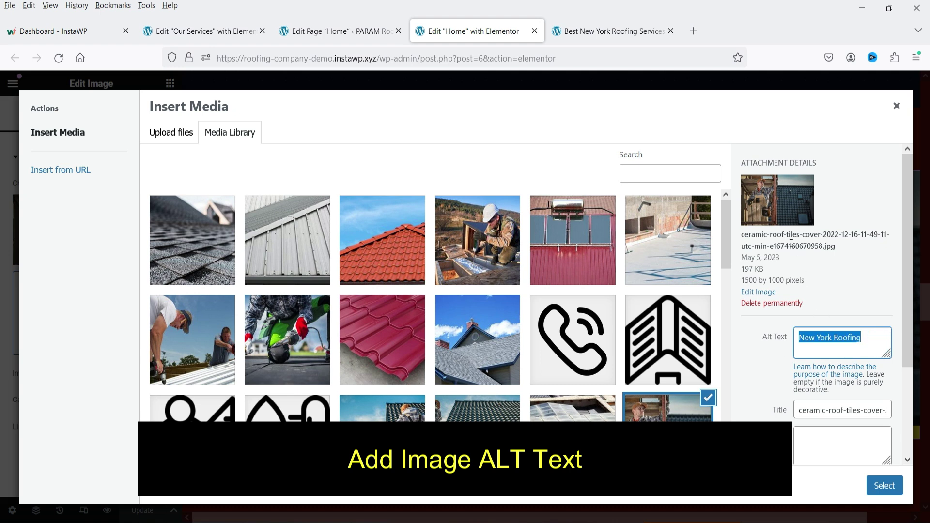
left_click(896, 106)
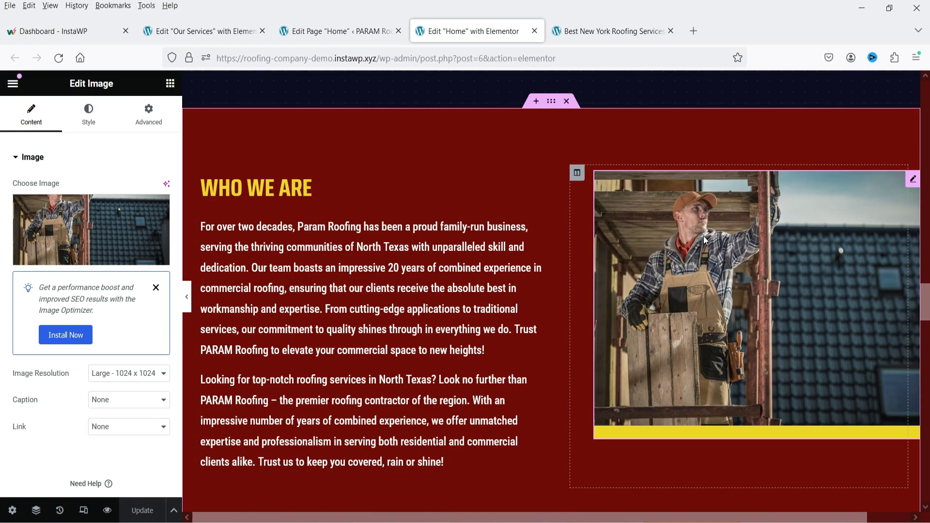
Look over the images and text in the Best New York Roofing Services section and the service cards above it.
scroll(704, 237, "down", 5)
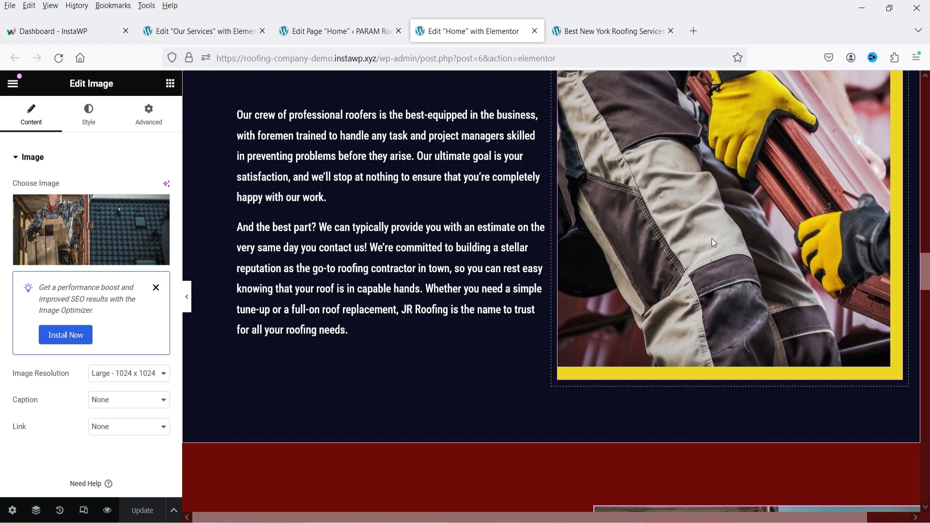
scroll(711, 238, "up", 6)
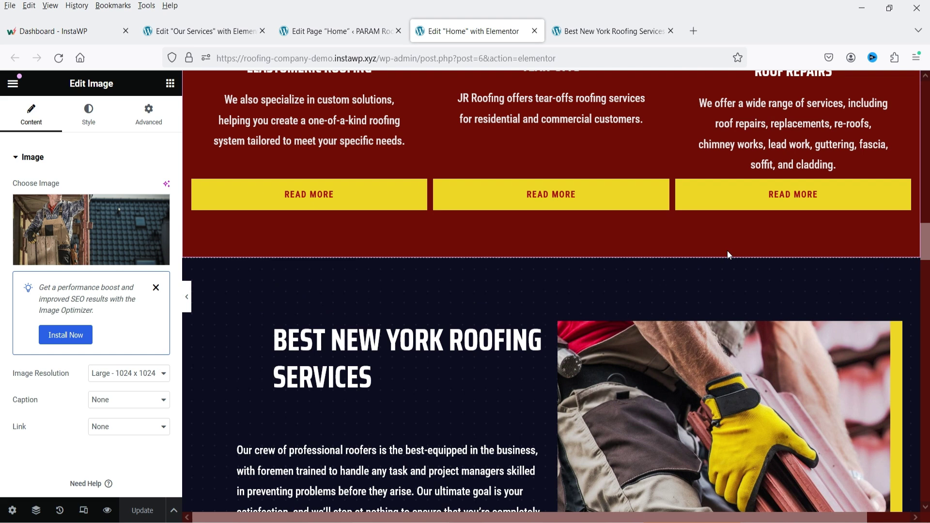
scroll(727, 254, "up", 10)
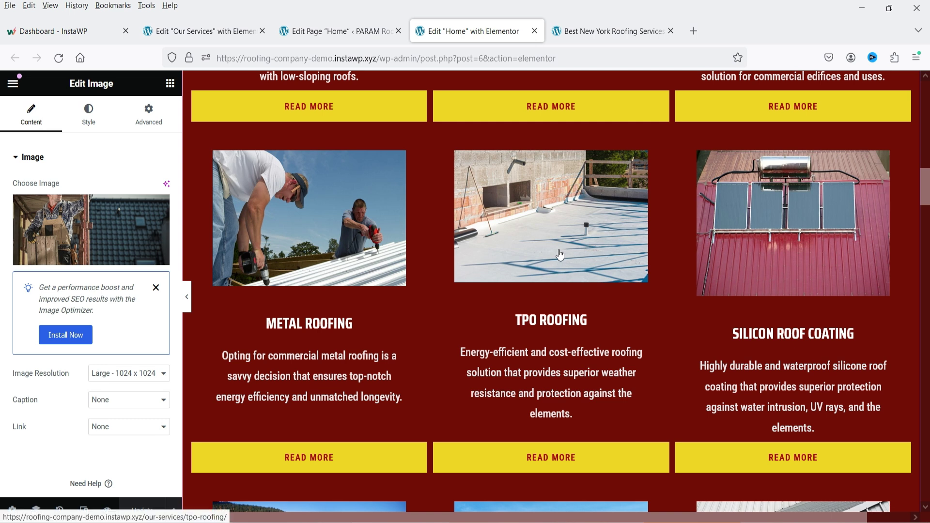
Switch to PageSpeed Insights and examine the site's desktop performance score and metrics.
key("ctrl+Tab")
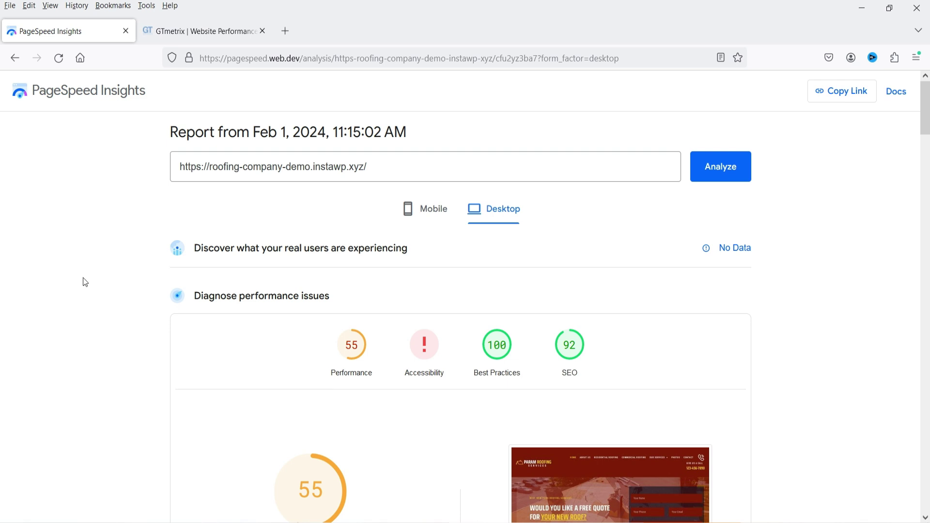
scroll(841, 289, "down", 10)
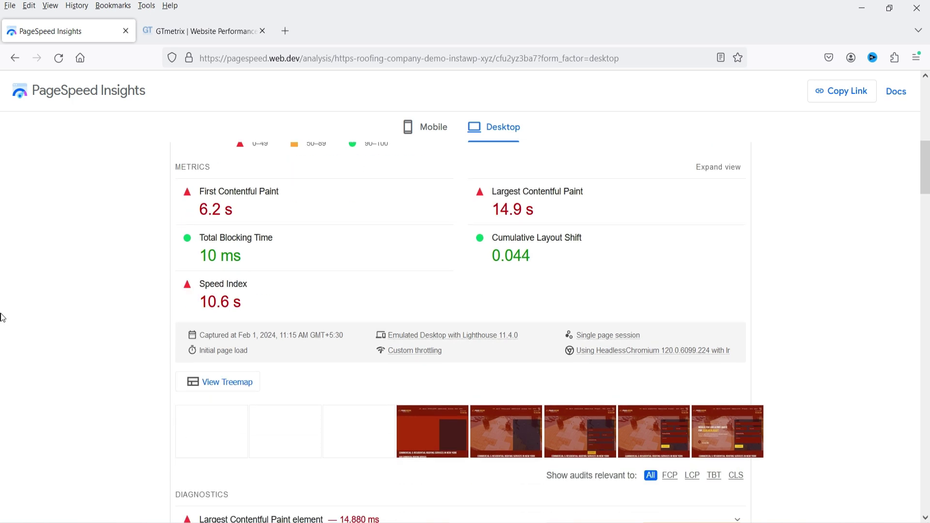
scroll(202, 328, "up", 3)
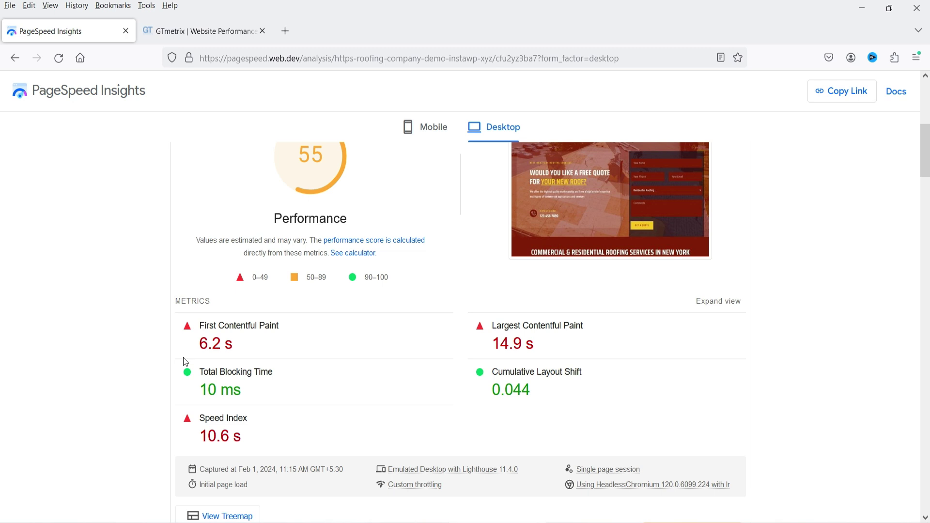
Look over the GTmetrix site speed test page, then return to the PageSpeed Insights report.
left_click(183, 32)
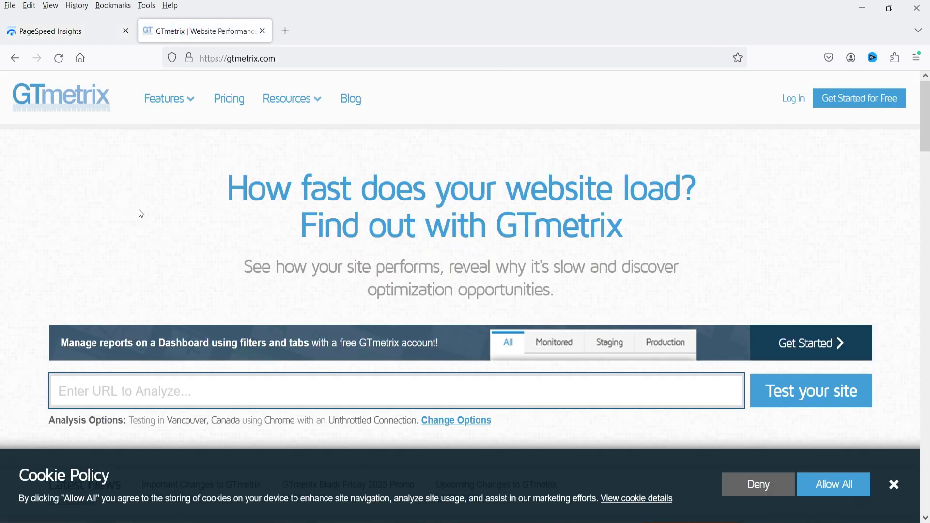
scroll(320, 220, "down", 3)
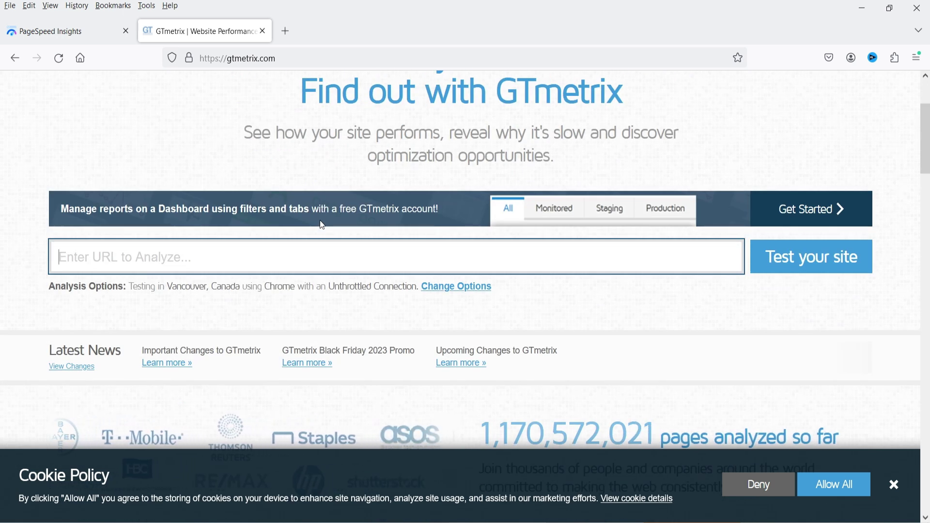
left_click(50, 30)
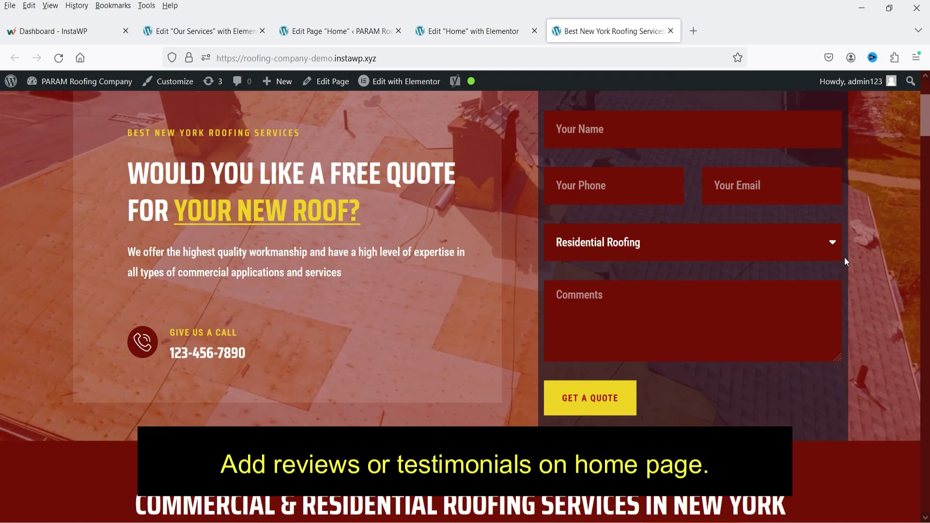
Go through the live home page from the quote form to the customer testimonials section.
scroll(847, 266, "down", 15)
scroll(852, 282, "down", 20)
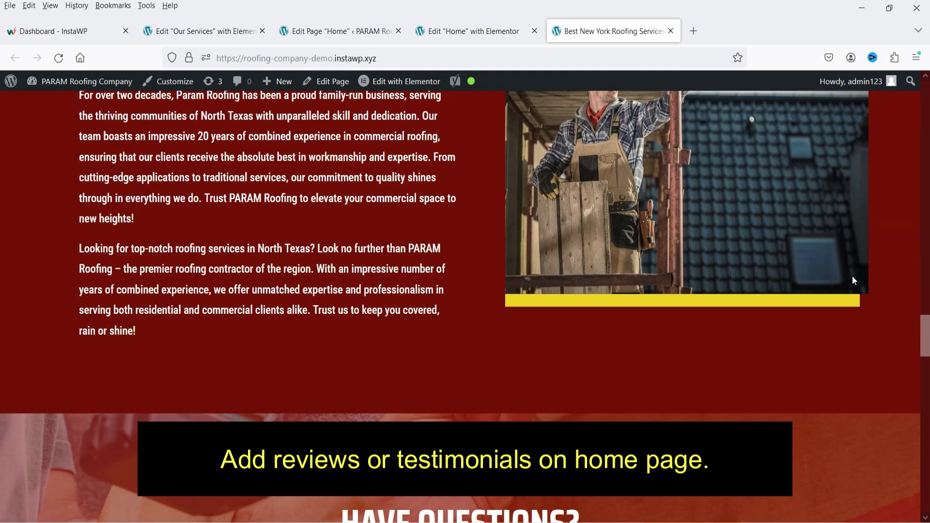
scroll(842, 259, "down", 5)
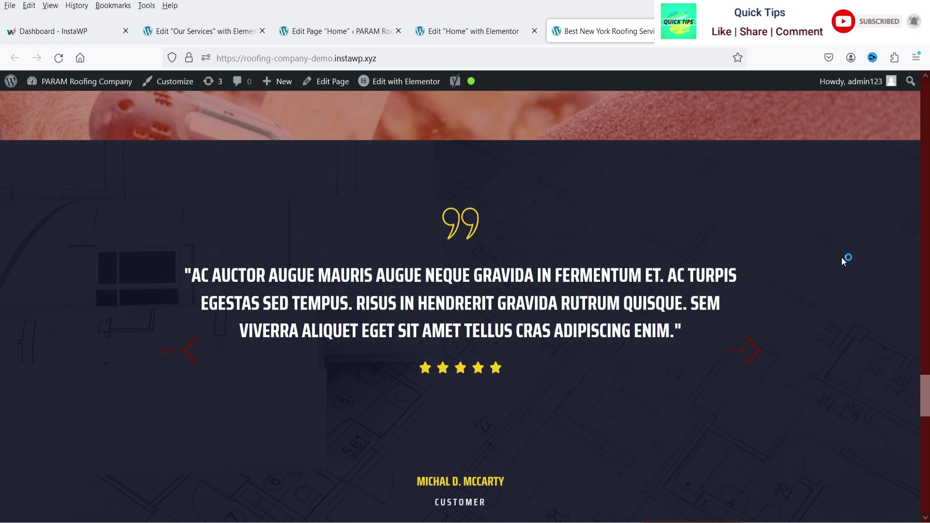
Examine the blog section's heading and three posts on the live home page, then return to the Have Questions banner.
scroll(871, 256, "down", 8)
scroll(871, 255, "down", 1)
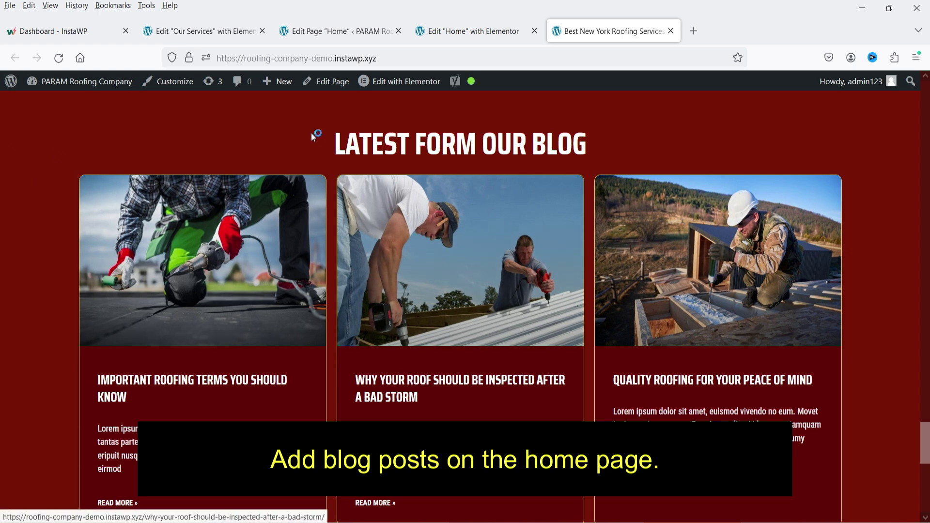
left_click_drag(321, 144, 641, 149)
left_click(660, 145)
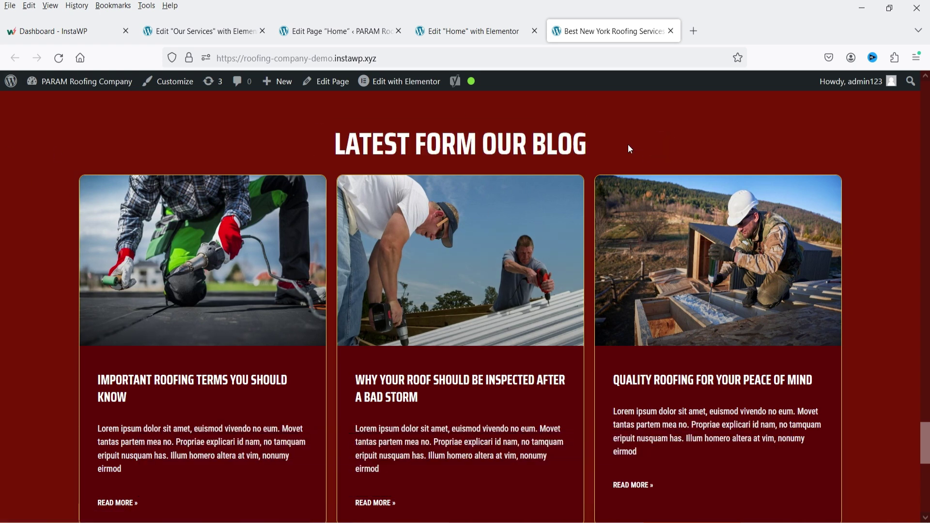
scroll(903, 276, "down", 1)
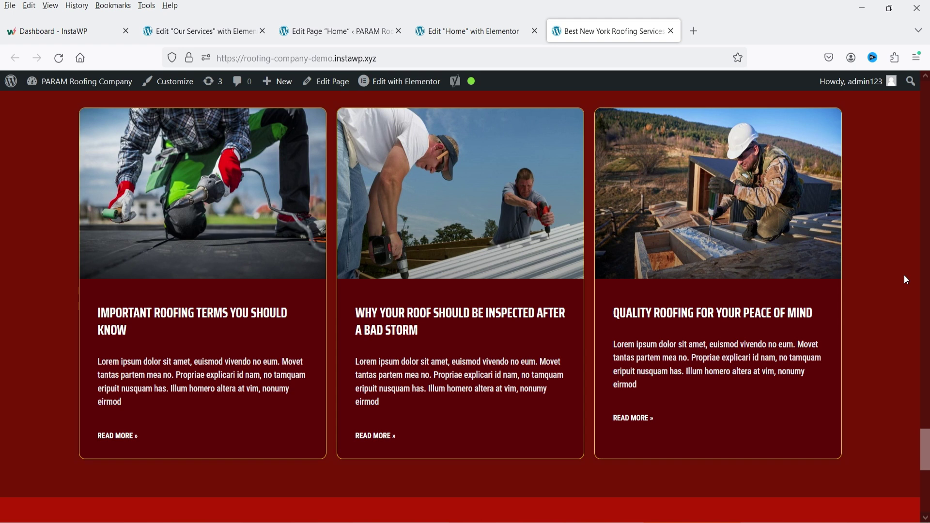
scroll(844, 273, "down", 5)
scroll(845, 274, "up", 10)
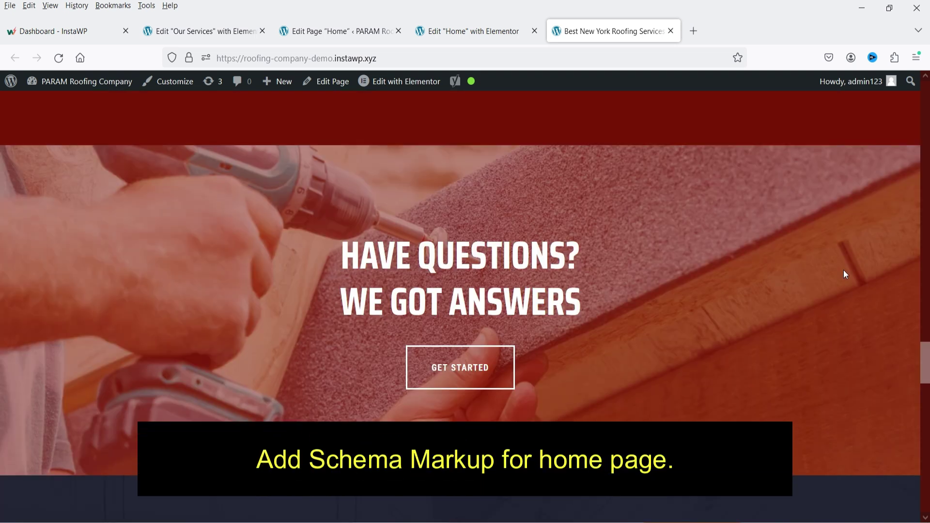
Open the Home page's Yoast SEO schema settings in the WordPress editor and inspect the page type options without changing them.
left_click(332, 31)
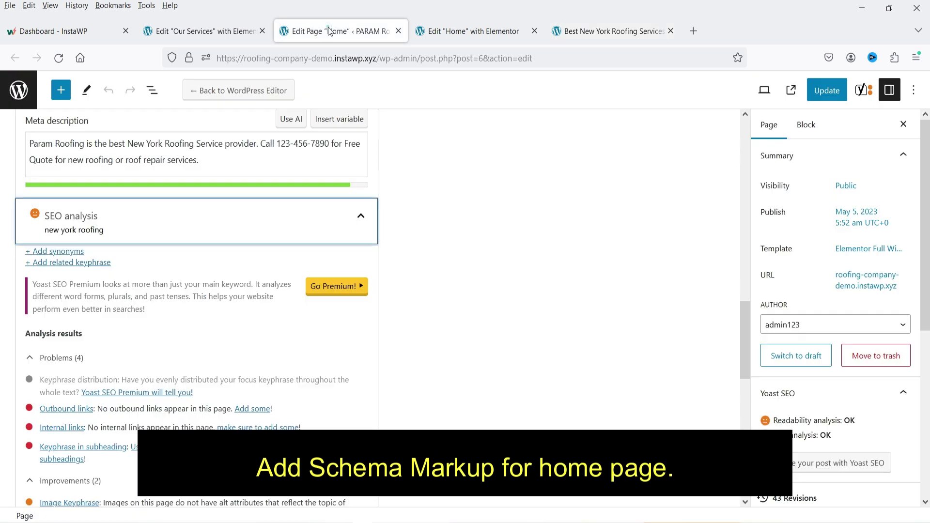
scroll(274, 272, "down", 5)
scroll(260, 292, "up", 15)
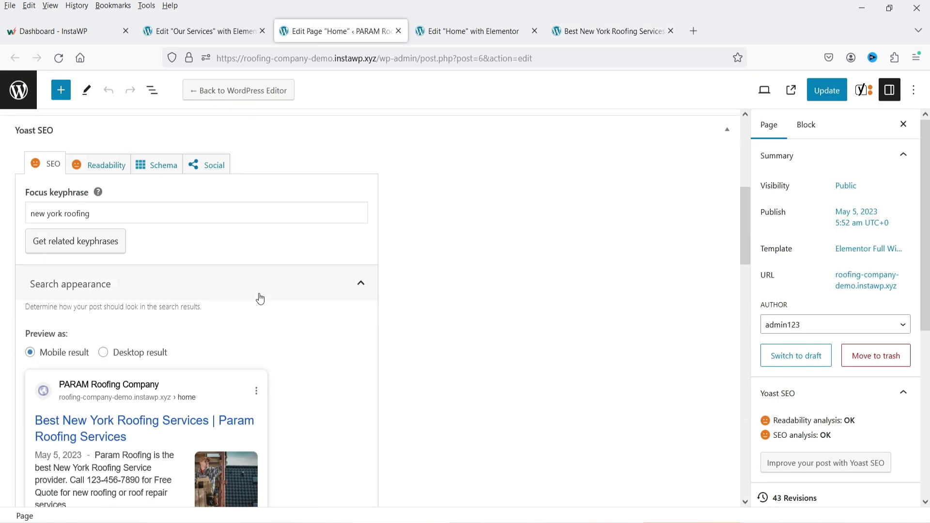
left_click(158, 166)
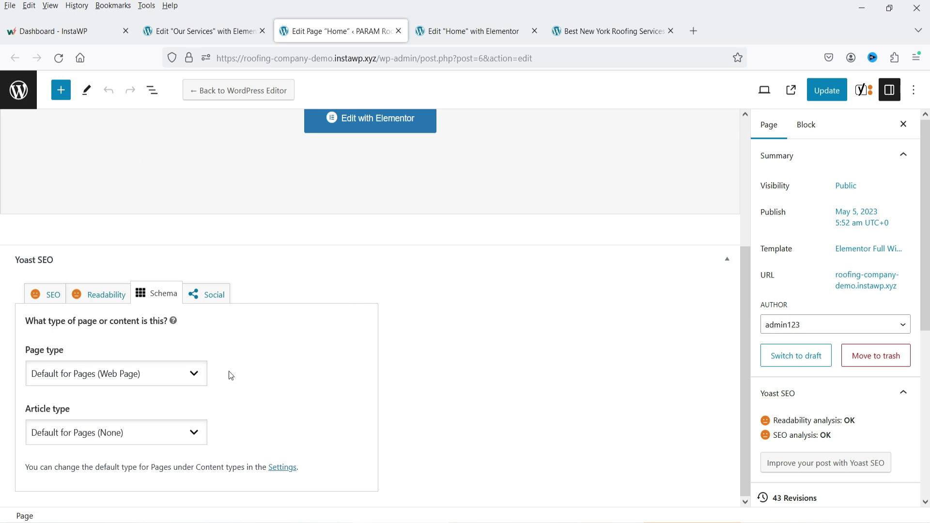
left_click(152, 384)
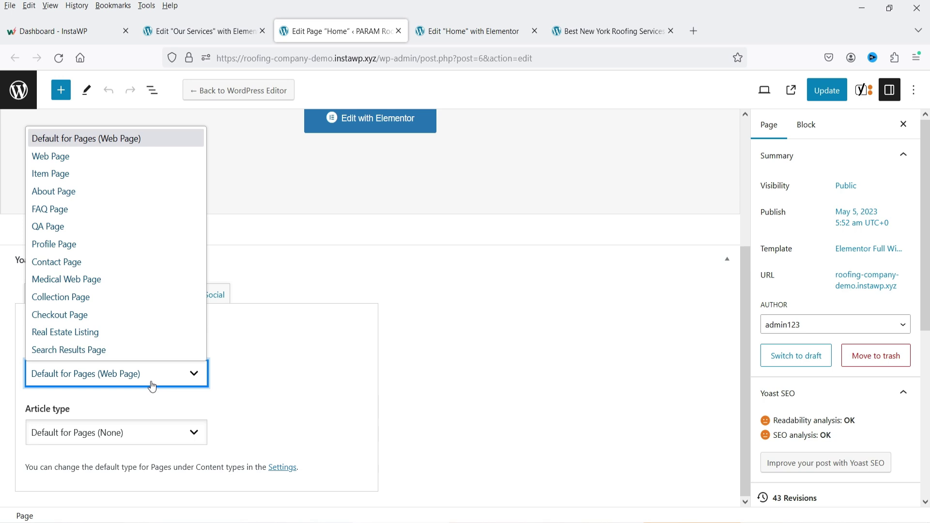
left_click(291, 413)
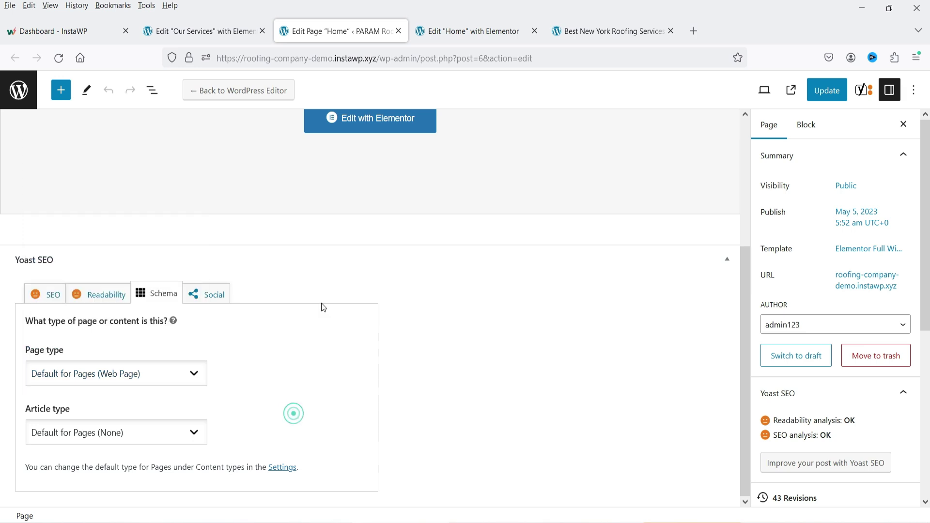
Return to the live home page and review it from the header through the roofing service cards to the Have Questions banner.
key("ctrl+Tab")
key("ctrl+Tab")
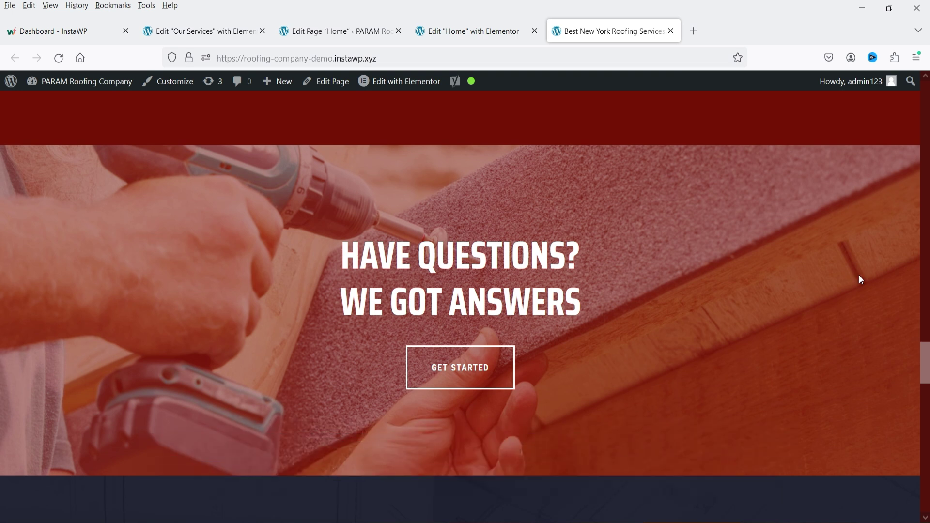
left_click_drag(925, 368, 925, 92)
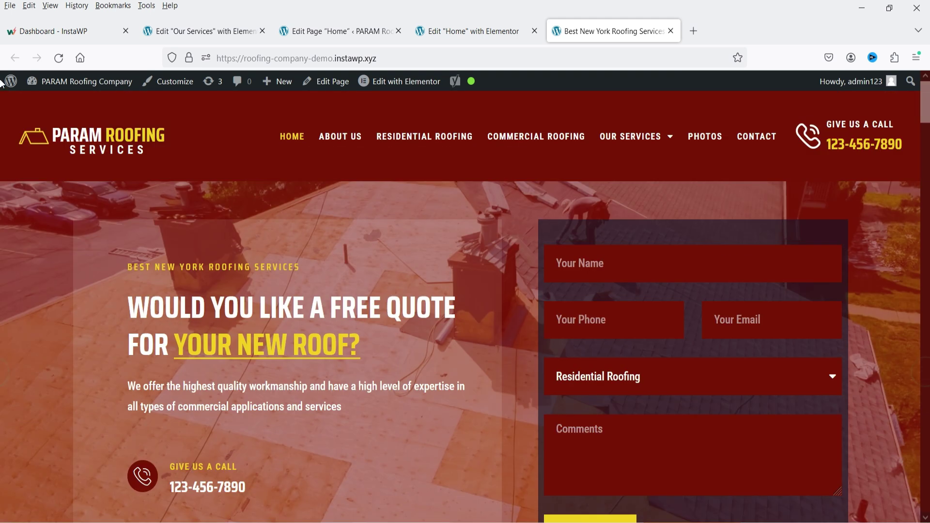
scroll(151, 192, "down", 10)
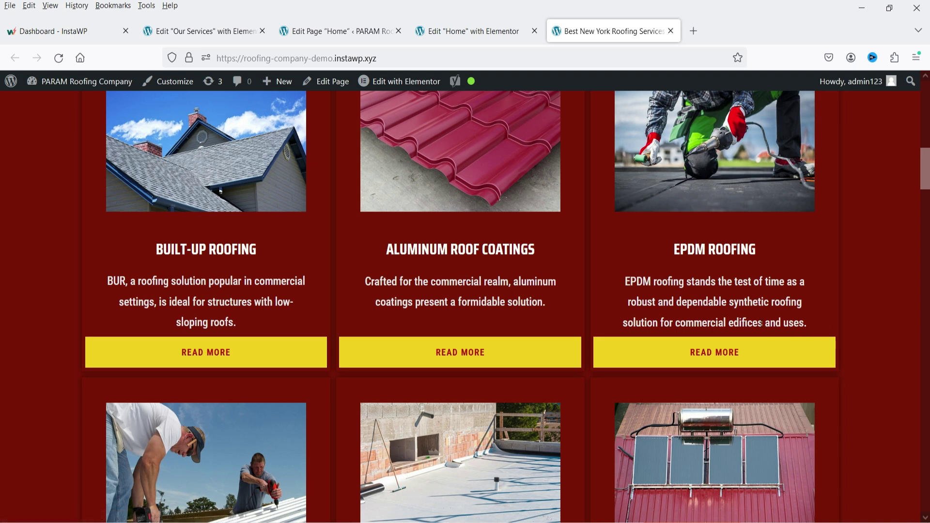
scroll(879, 272, "down", 5)
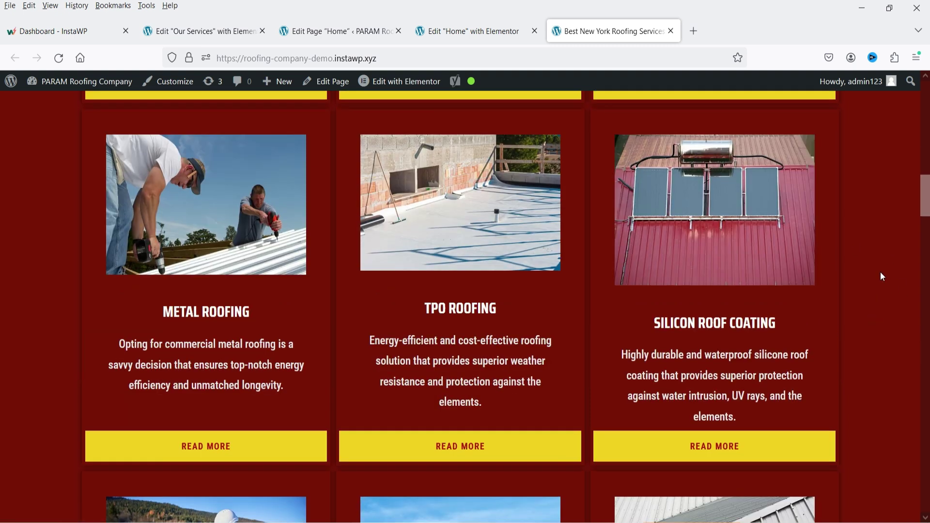
scroll(880, 277, "down", 6)
scroll(875, 281, "up", 5)
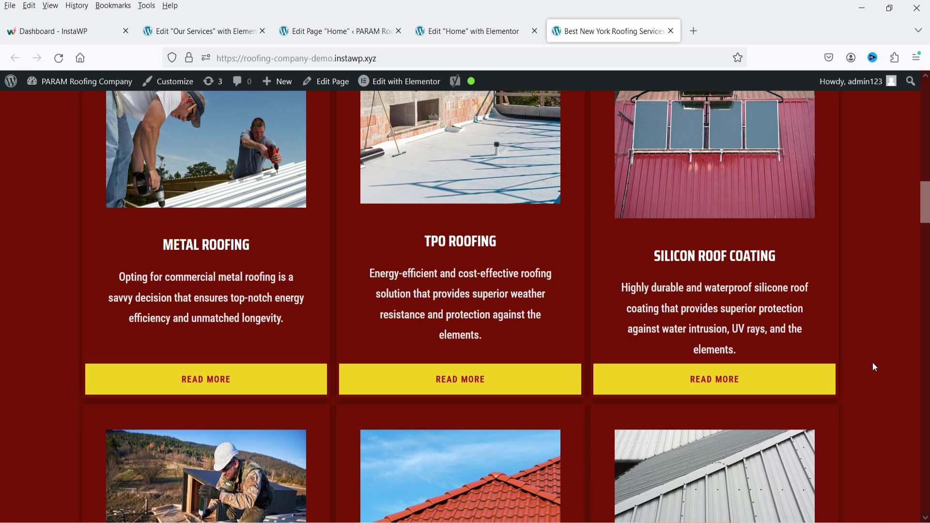
scroll(874, 366, "down", 10)
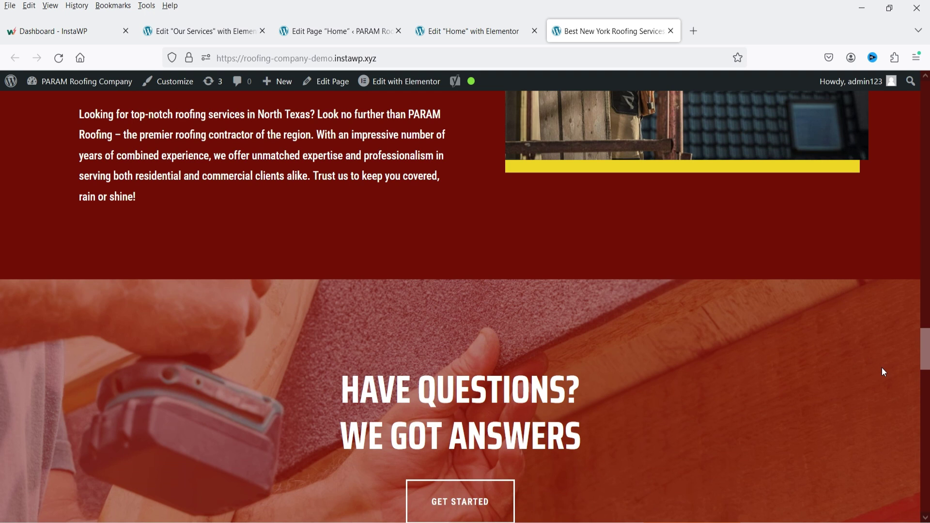